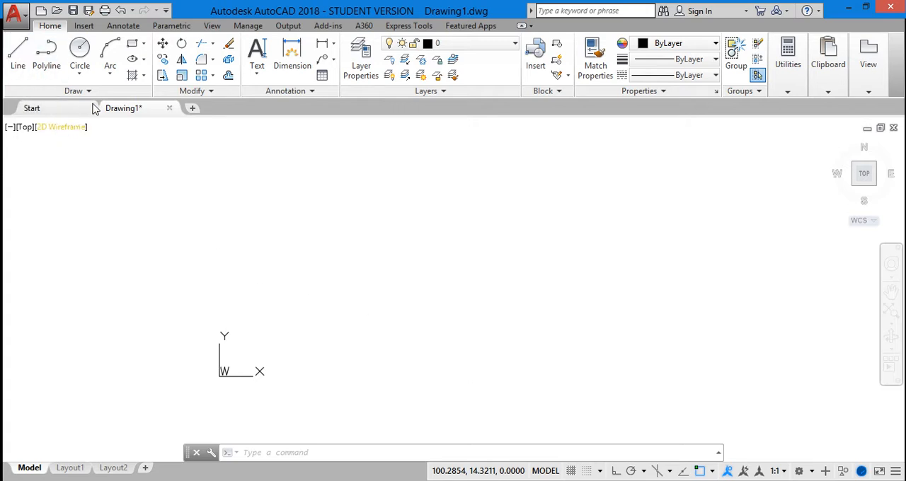
left_click(144, 44)
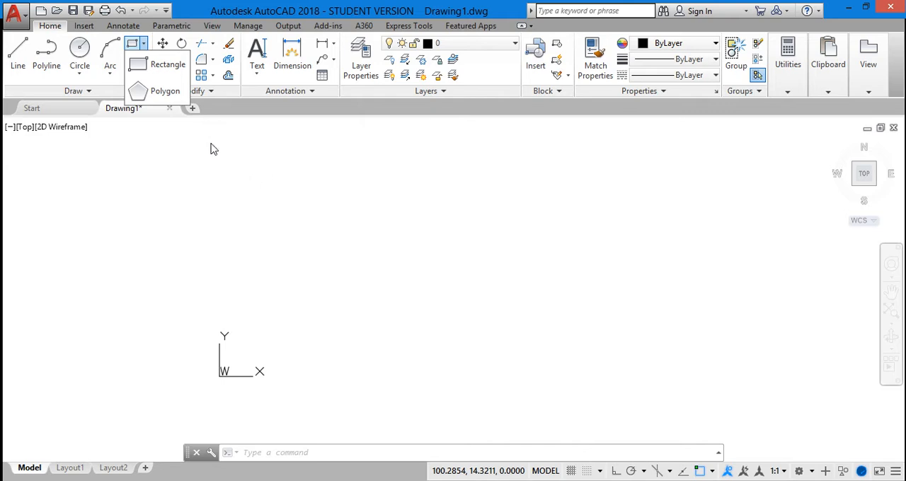
left_click(301, 233)
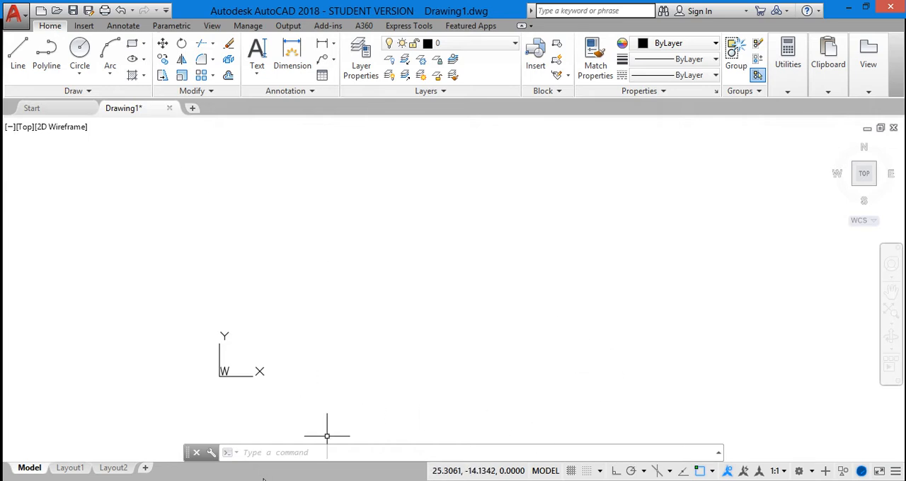
left_click(144, 44)
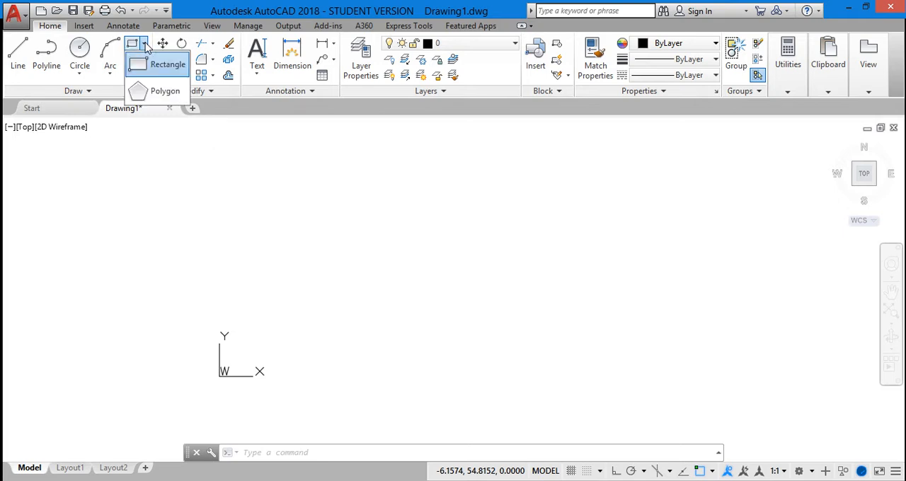
Draw a rectangle 20 long and 10 wide above and beside the origin, using the Rectangle command's Dimensions option
left_click(271, 461)
type("r")
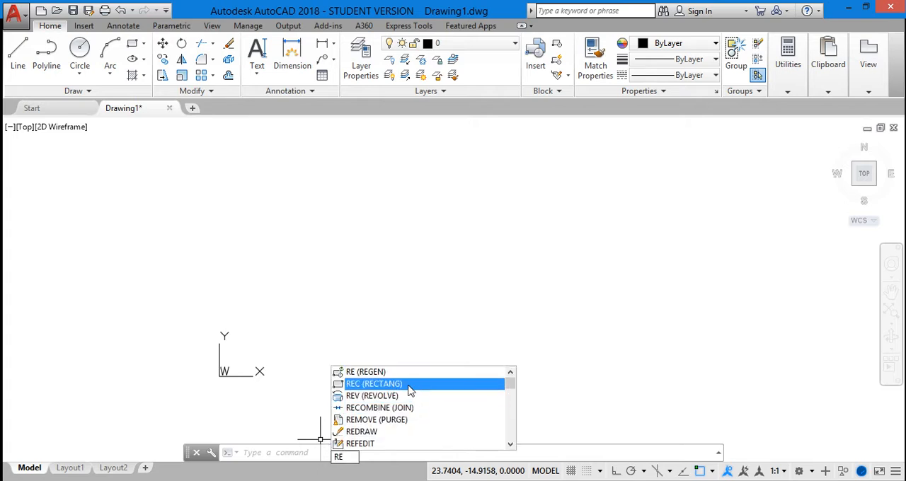
left_click(410, 390)
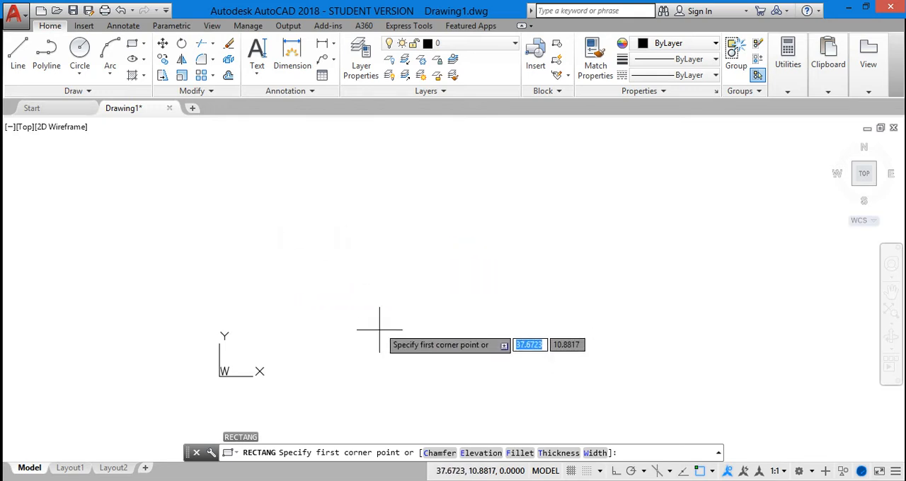
left_click(296, 326)
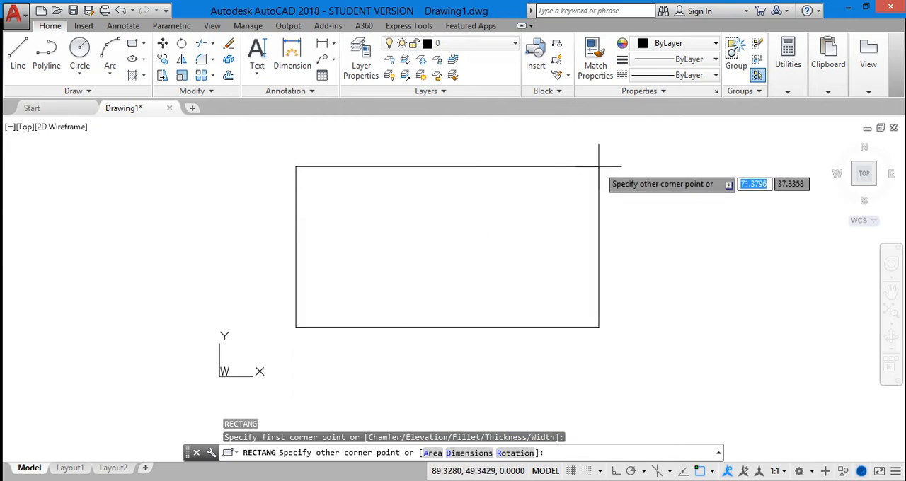
left_click(470, 454)
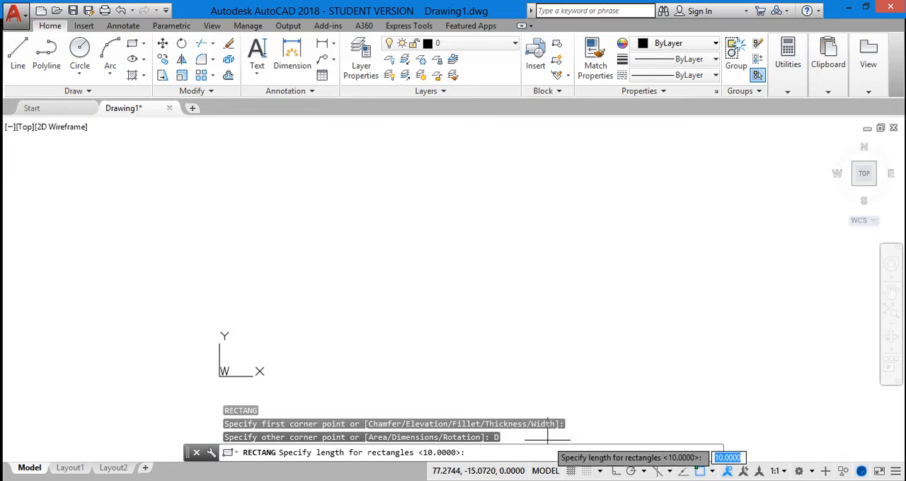
type("20")
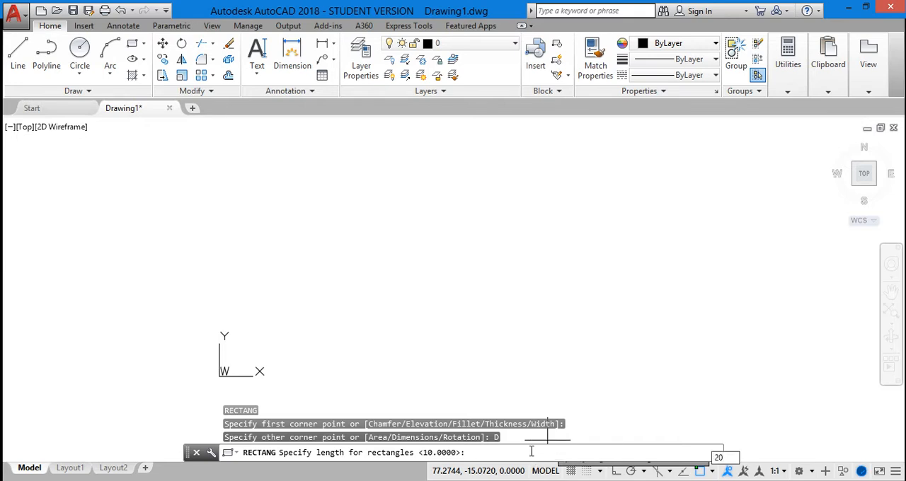
key("Return")
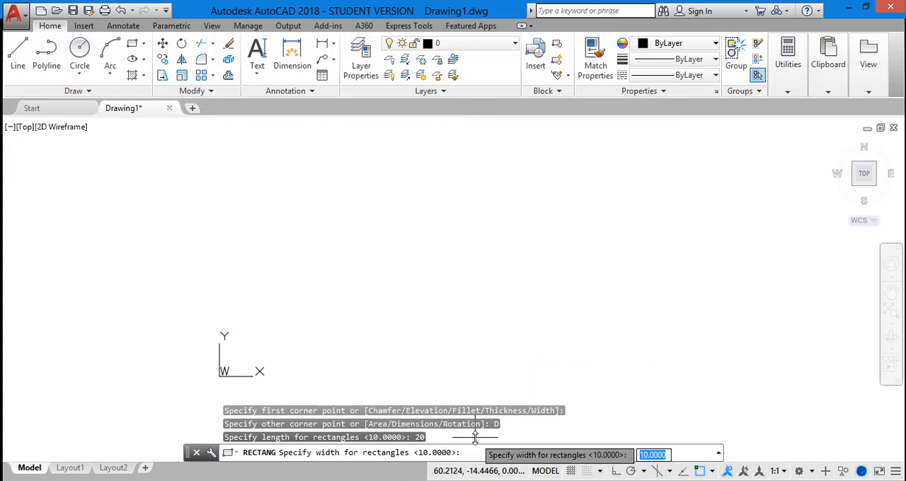
type("10")
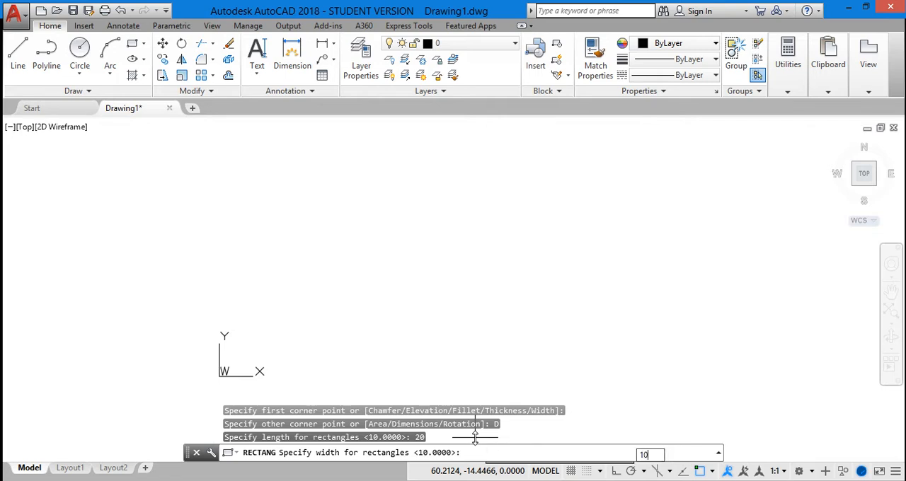
key("Return")
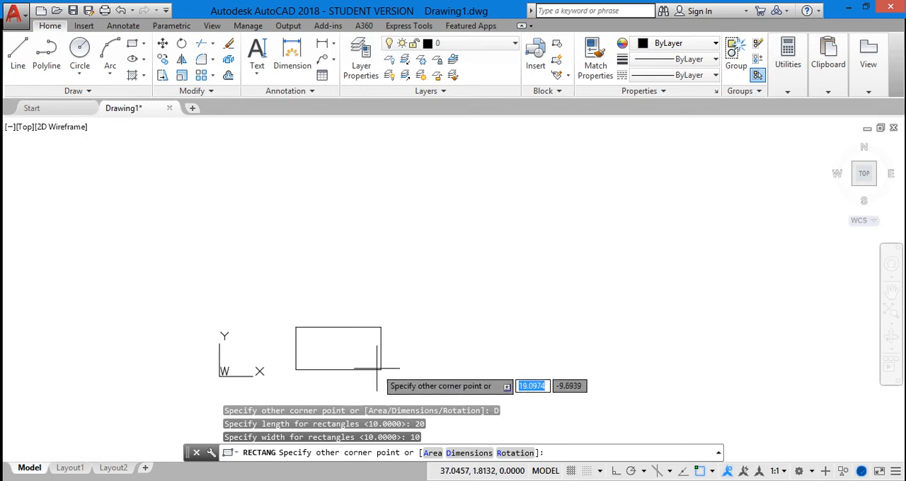
left_click(406, 254)
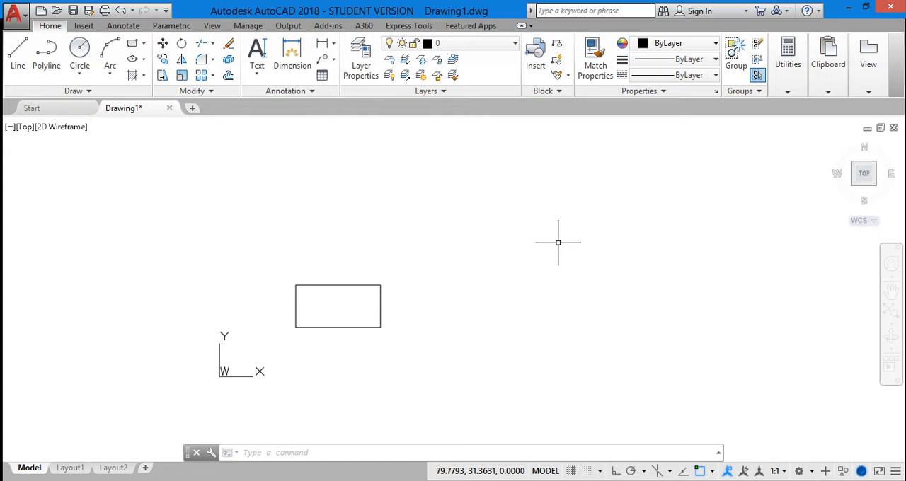
Try to draw a second rectangle beside the first by giving only 20 for its opposite corner
left_click(144, 44)
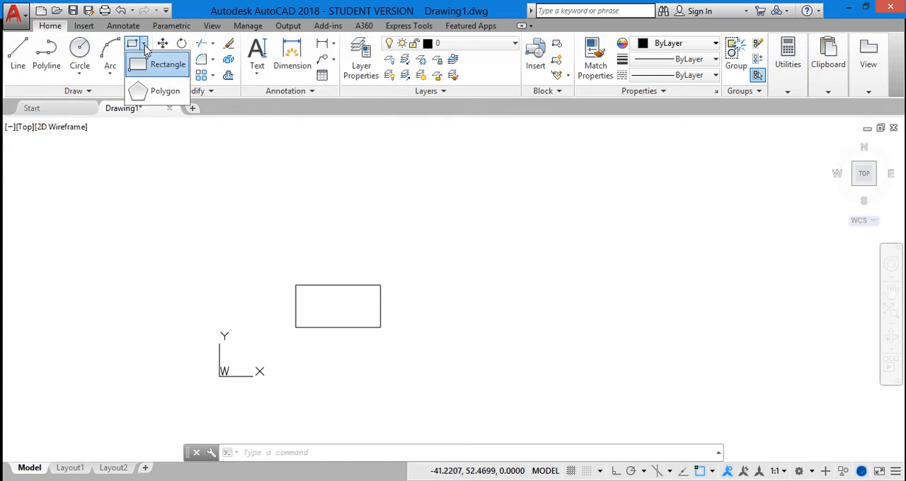
left_click(159, 66)
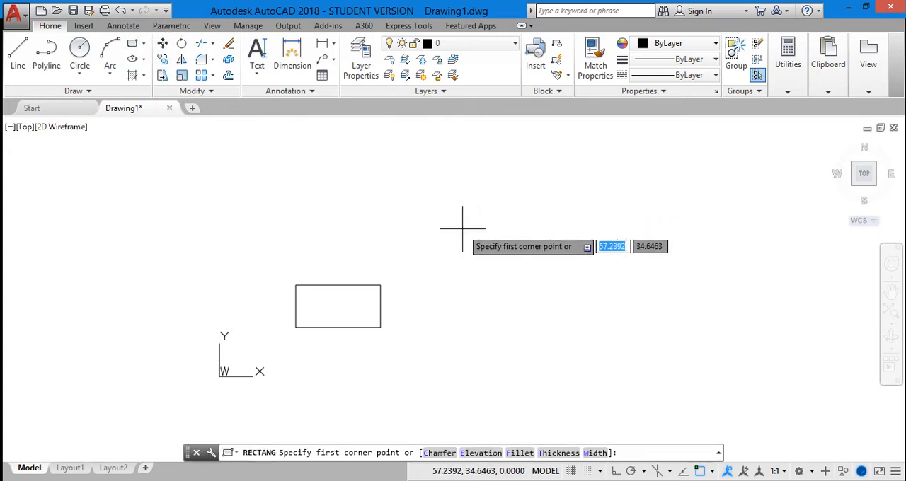
left_click(444, 316)
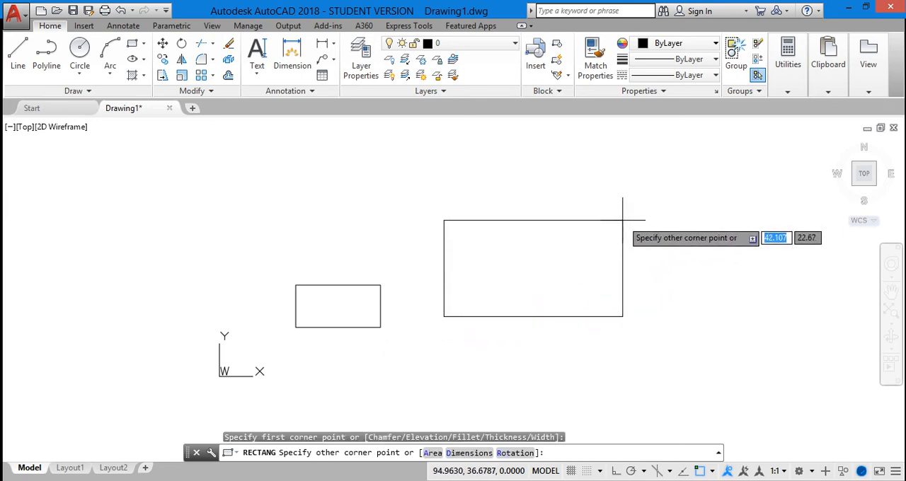
type("20")
key("Return")
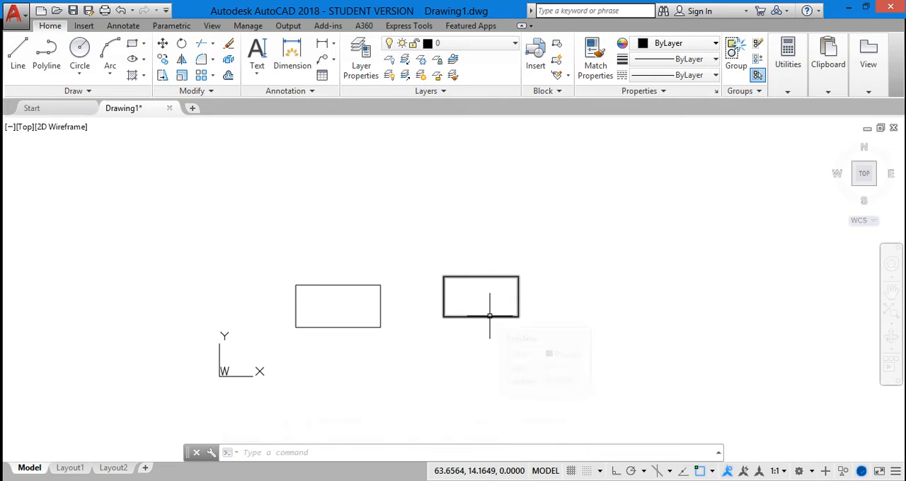
left_click(489, 317)
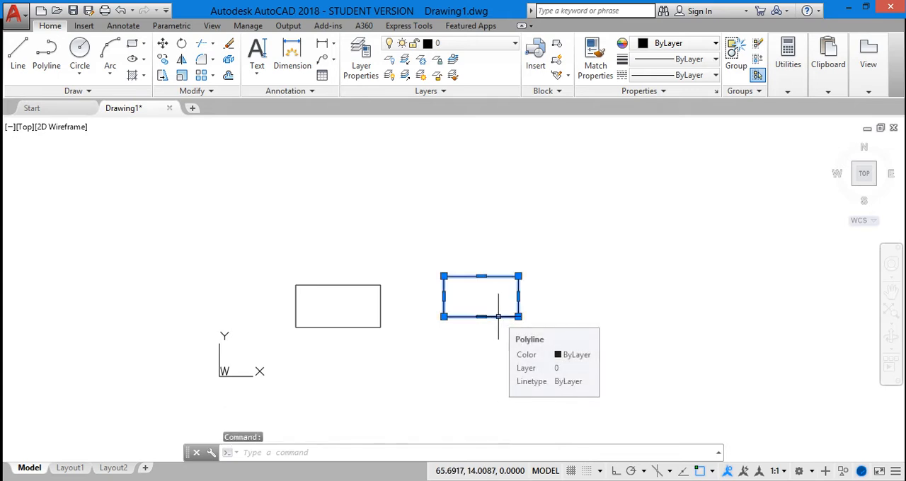
left_click(568, 181)
key("Escape")
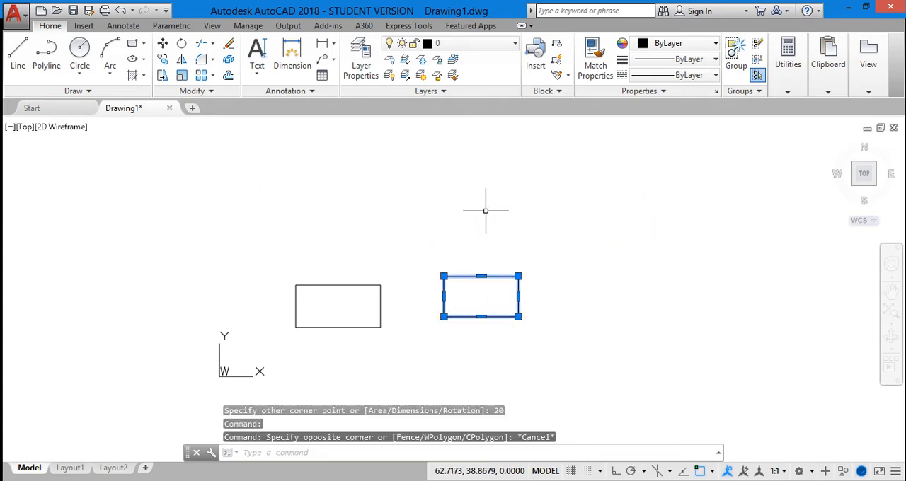
left_click(557, 229)
left_click(545, 209)
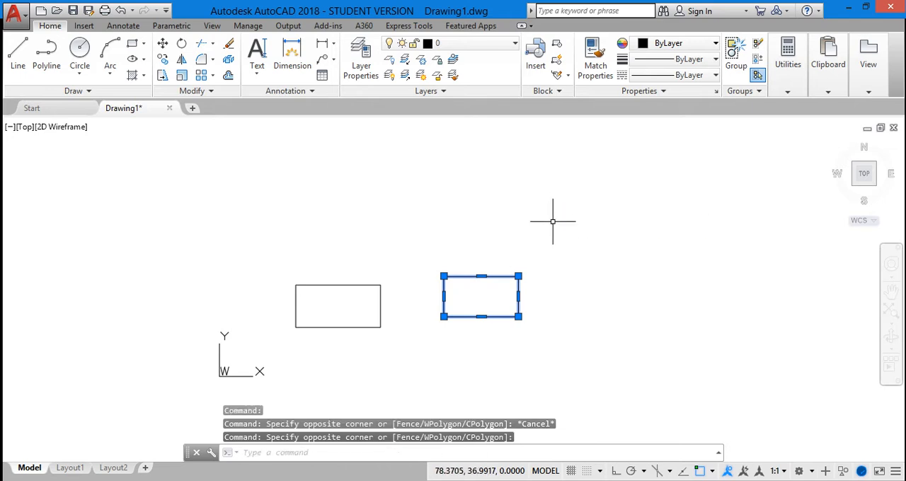
key("Escape")
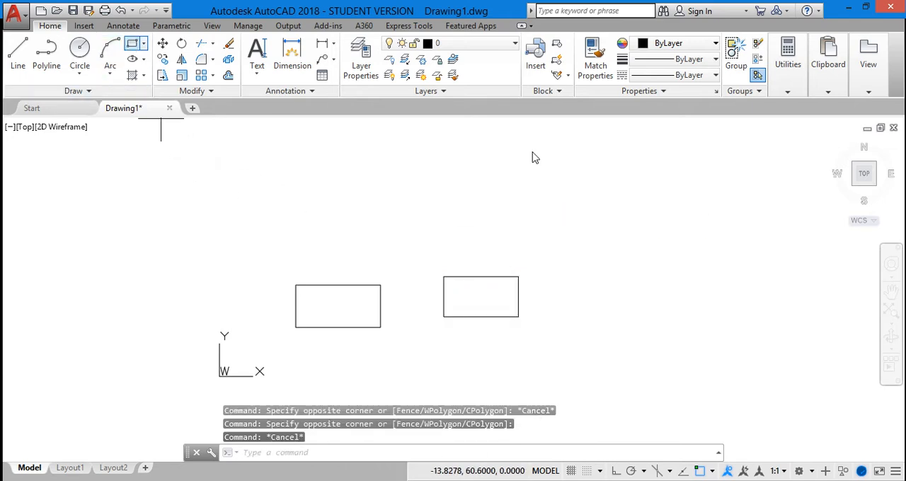
Draw another rectangle above the existing two, placing its opposite corner at a relative offset of 20,10
type("rec")
key("Return")
left_click(556, 207)
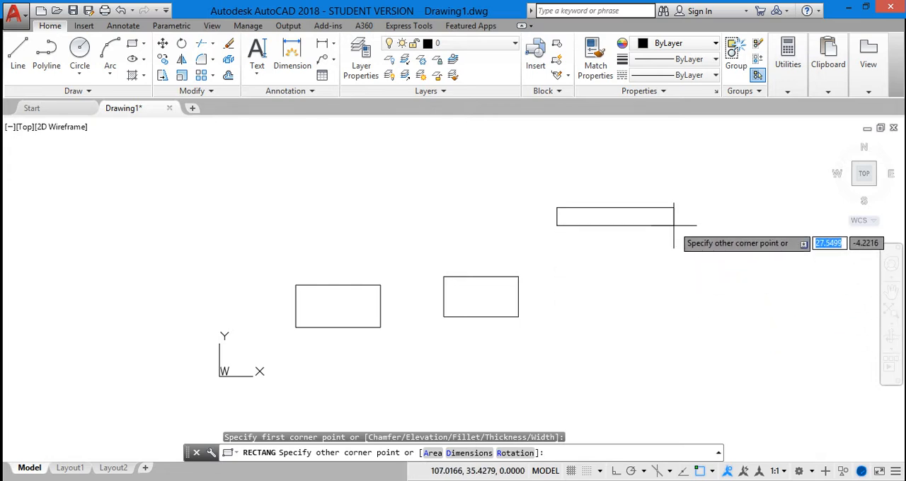
type("20")
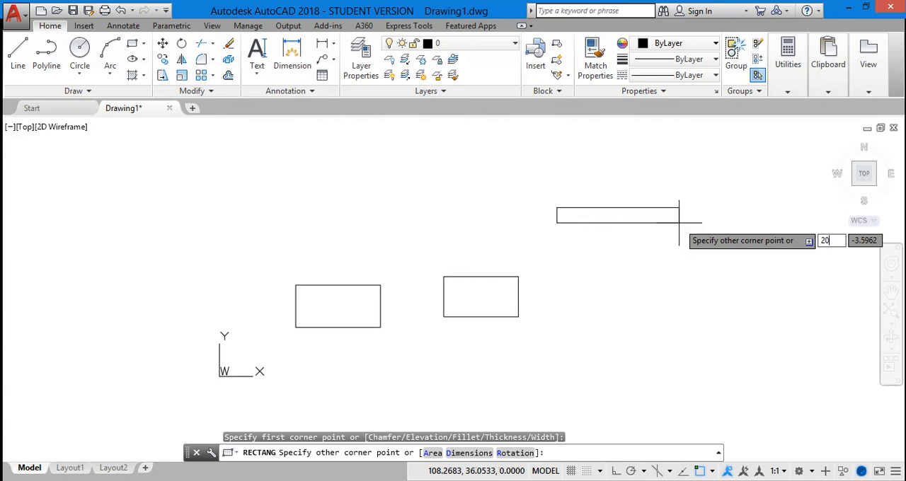
key("Tab")
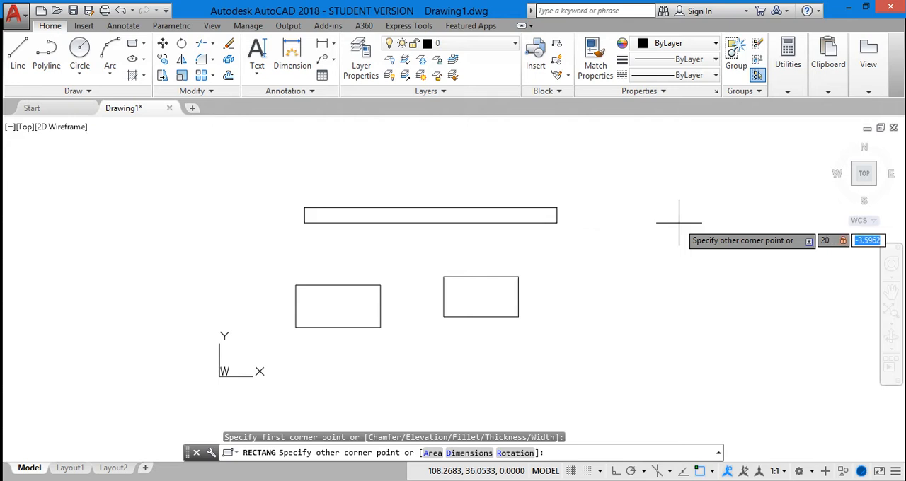
type("10")
key("Return")
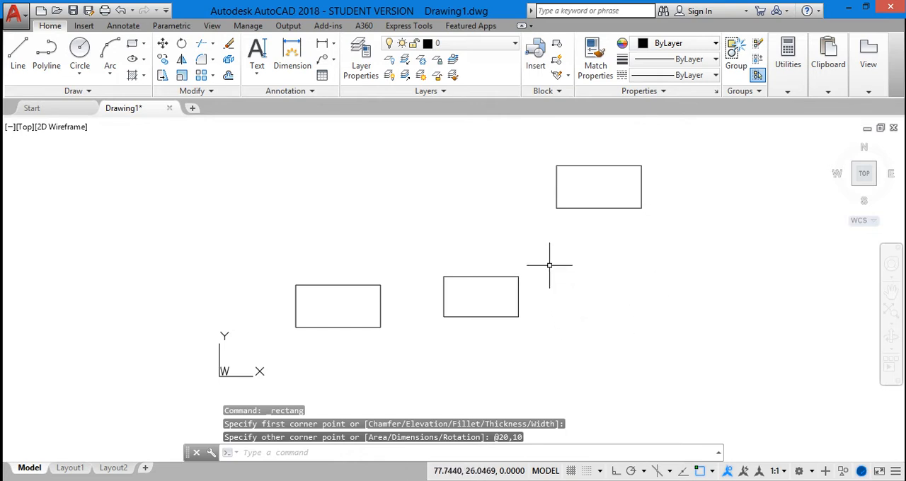
Erase all three rectangles from the drawing
scroll(543, 263, "down", 2)
scroll(543, 263, "up", 2)
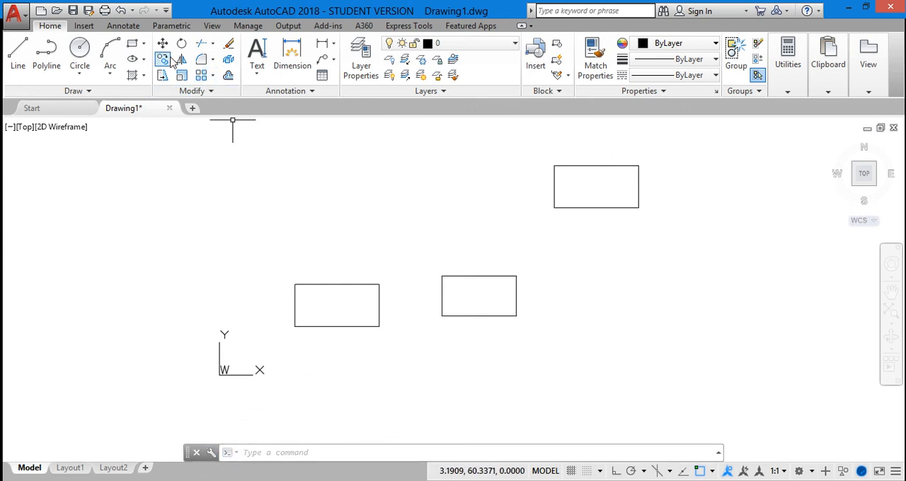
left_click(144, 43)
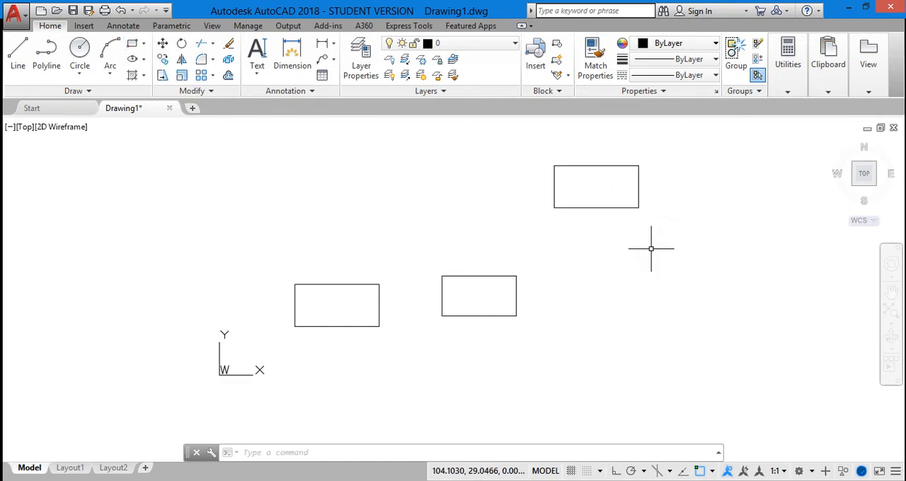
mouse_move(184, 160)
left_mouse_down()
mouse_move(805, 134)
mouse_move(744, 410)
mouse_move(115, 344)
mouse_move(137, 301)
left_mouse_up()
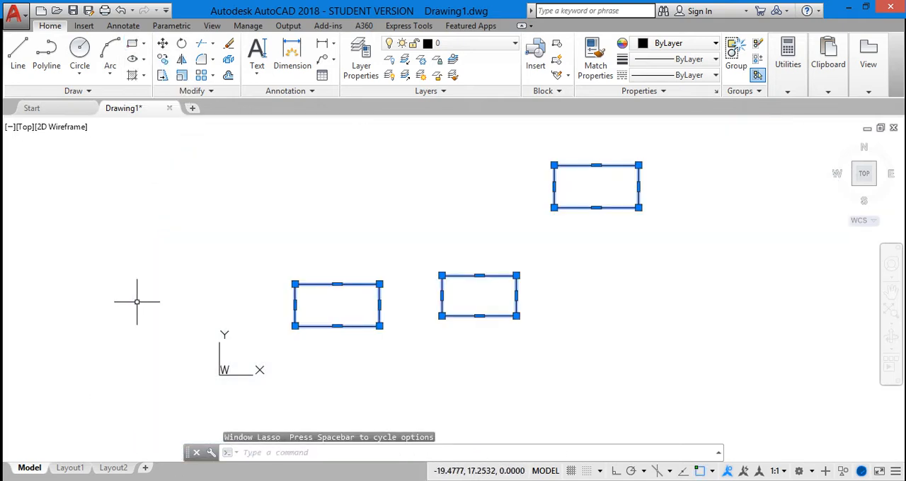
key("Delete")
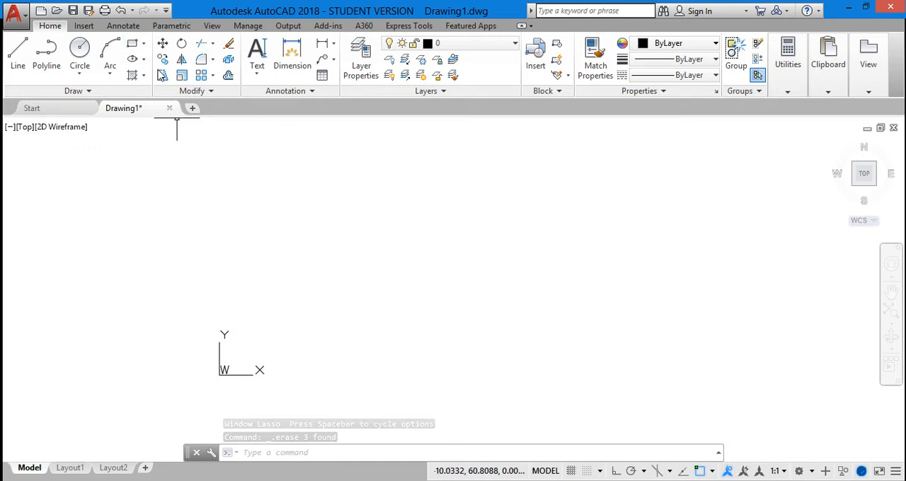
Start a Polygon with 5 sides and place its centre at the origin, 0,0
left_click(144, 44)
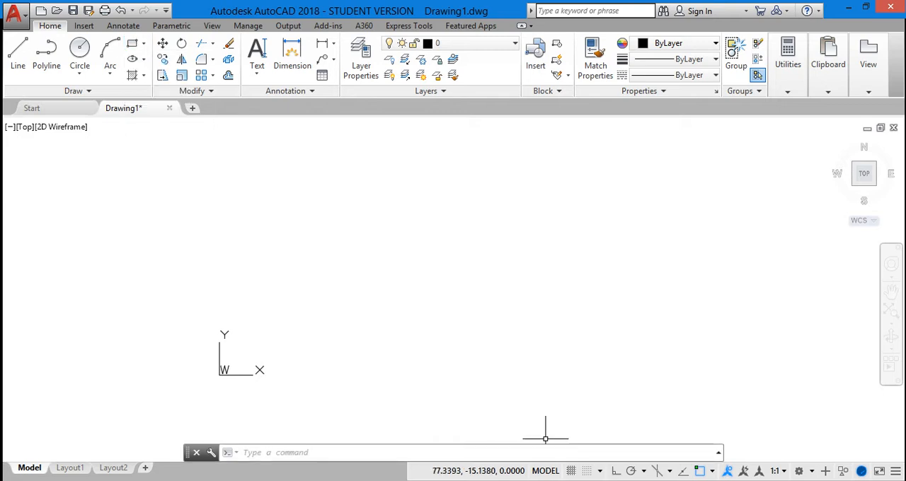
left_click(324, 455)
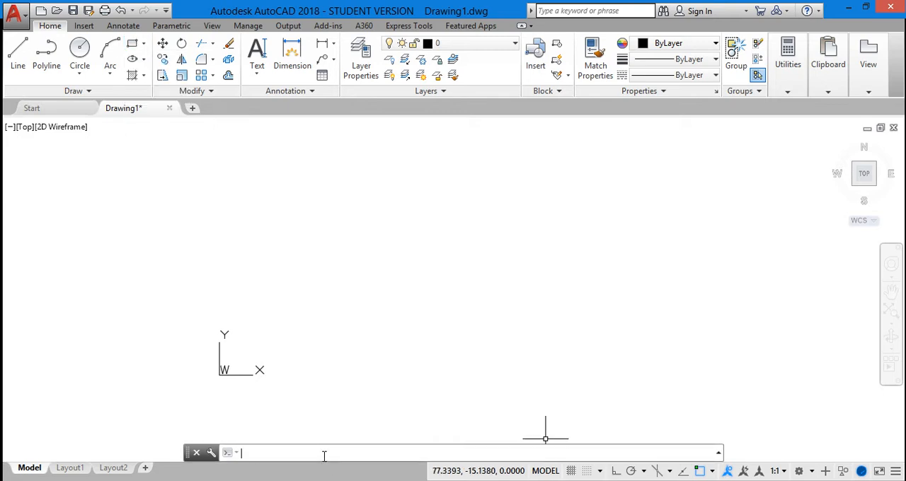
type("pol")
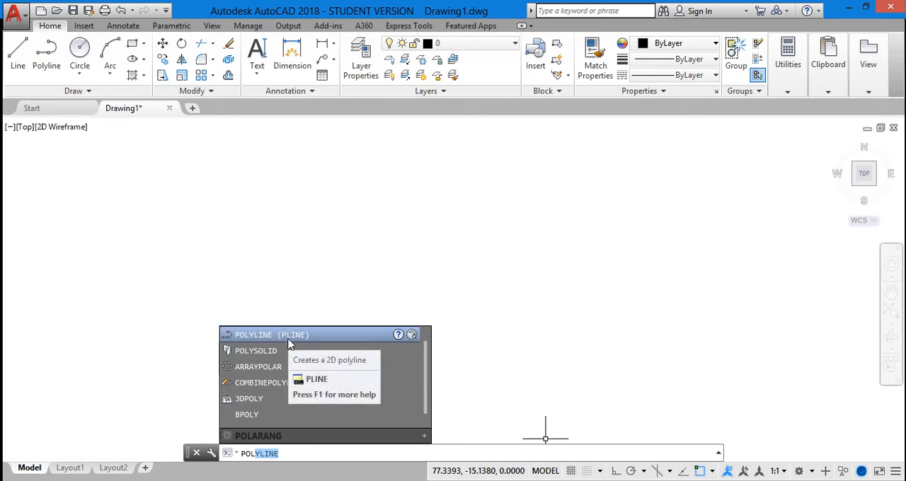
left_click(288, 335)
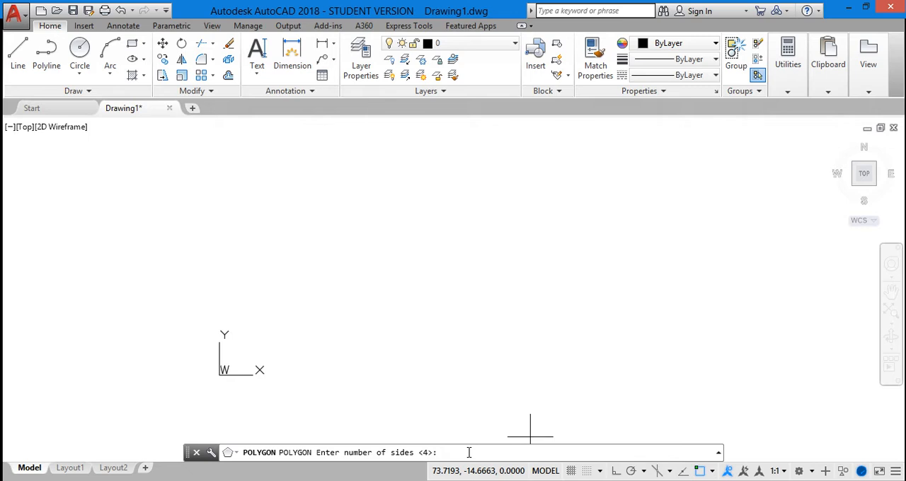
type("5")
key("Return")
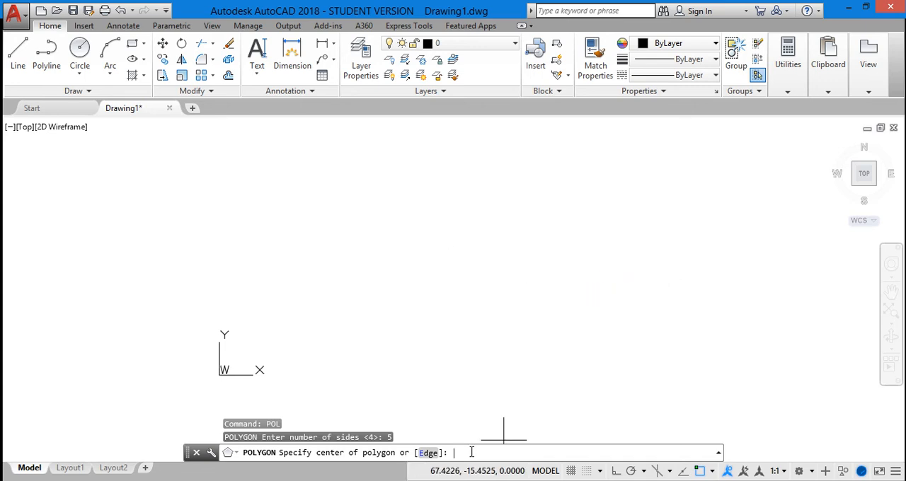
type("0,0")
key("Return")
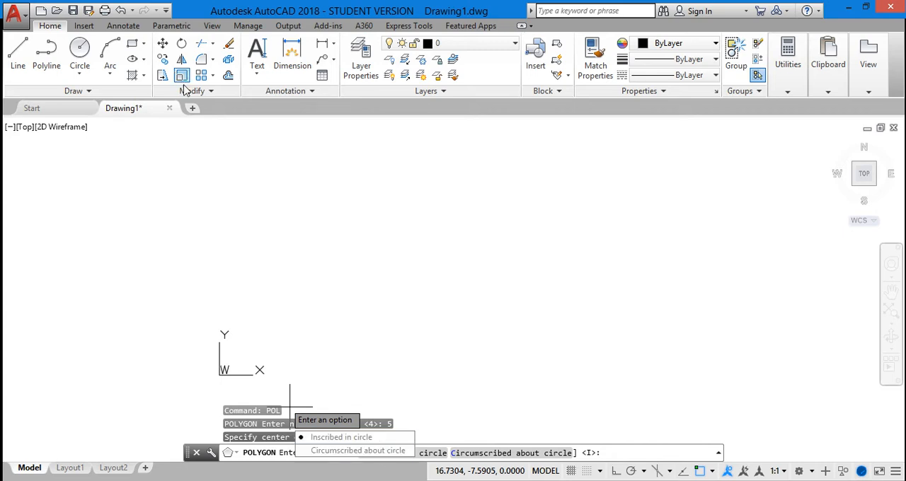
Complete the pentagon at the origin as inscribed in a circle with a radius of 50
left_click(143, 44)
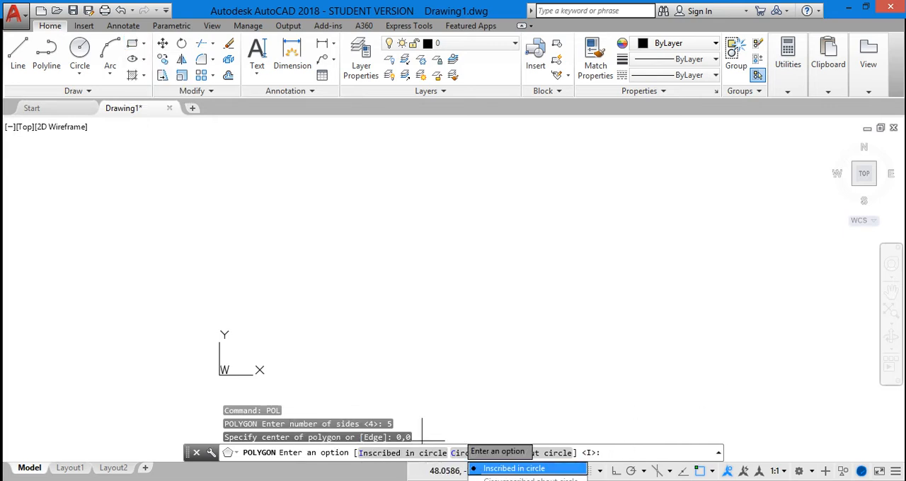
left_click(504, 470)
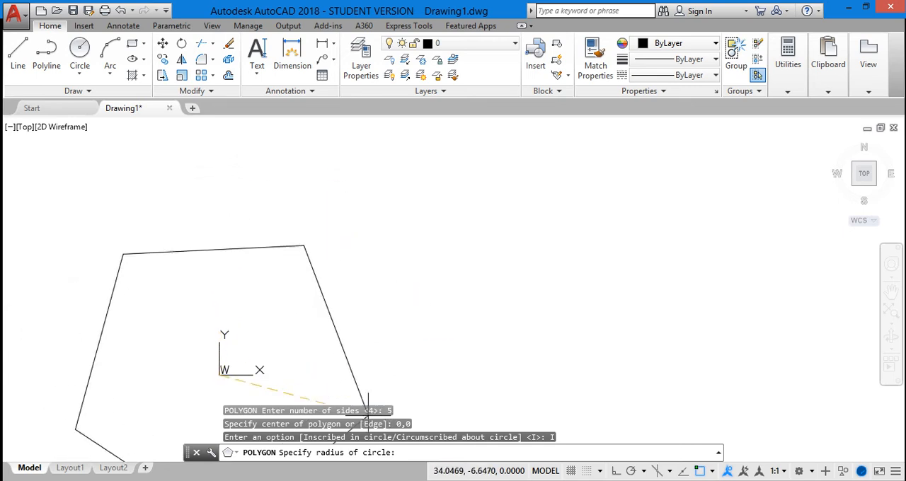
type("50")
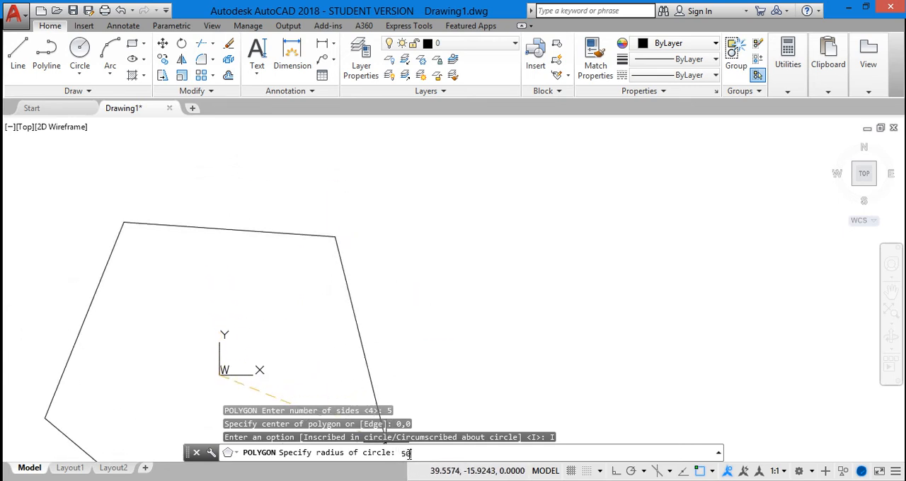
key("Return")
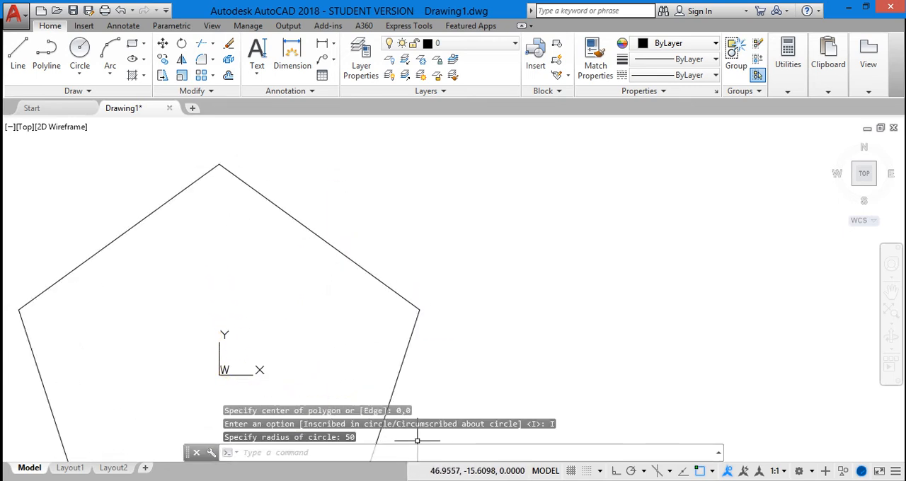
scroll(418, 403, "down", 3)
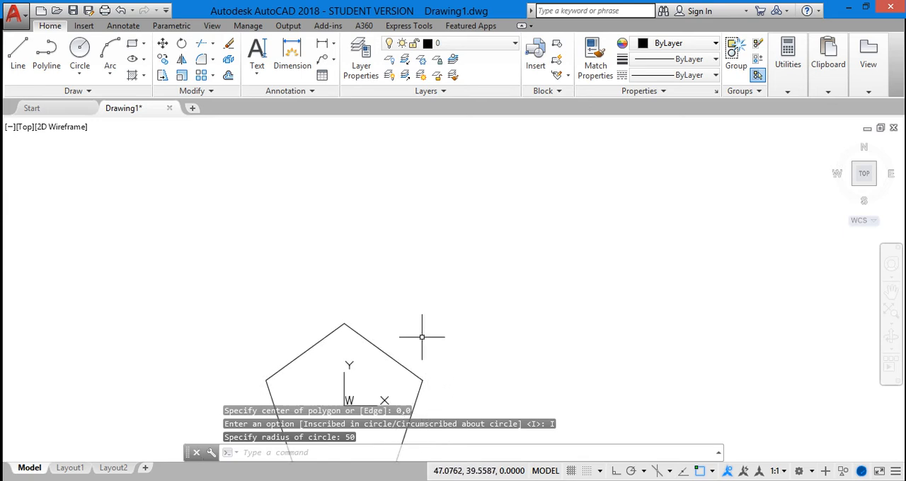
right_click(420, 336)
left_click(487, 202)
mouse_move(494, 286)
left_mouse_down()
mouse_move(445, 202)
mouse_move(384, 186)
left_mouse_up()
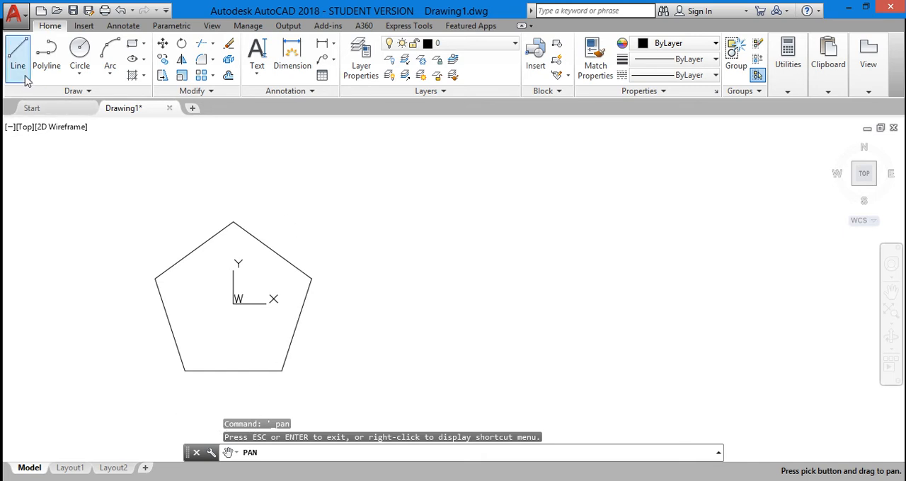
left_click(79, 73)
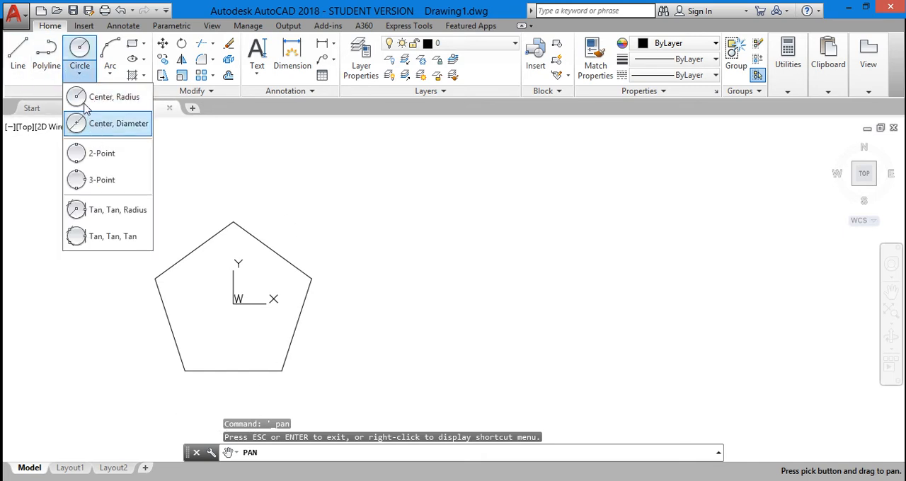
left_click(78, 99)
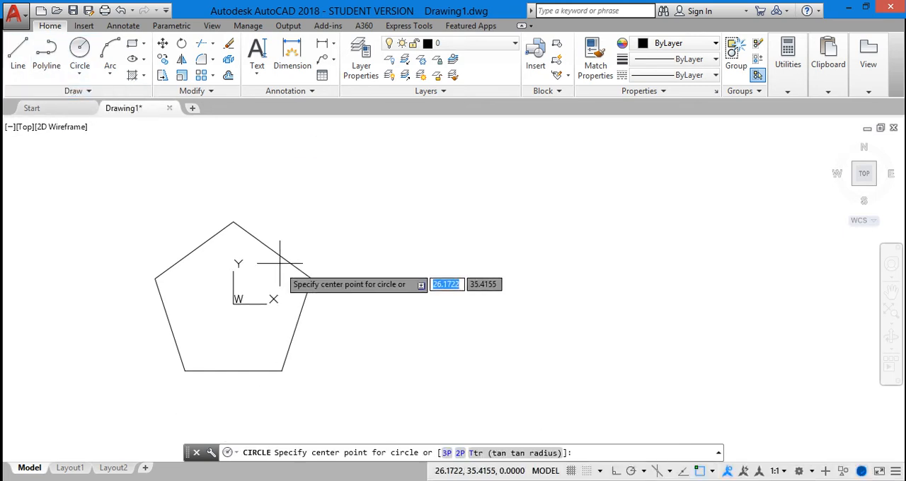
left_click(236, 304)
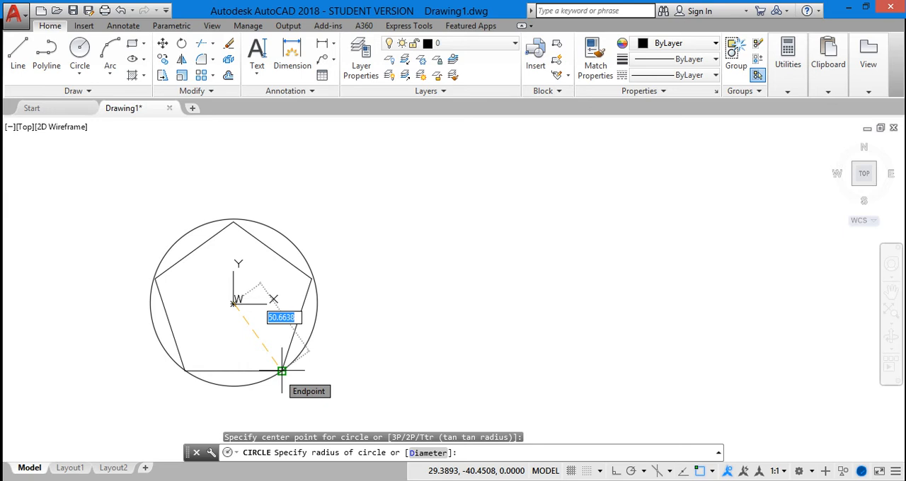
key("Escape")
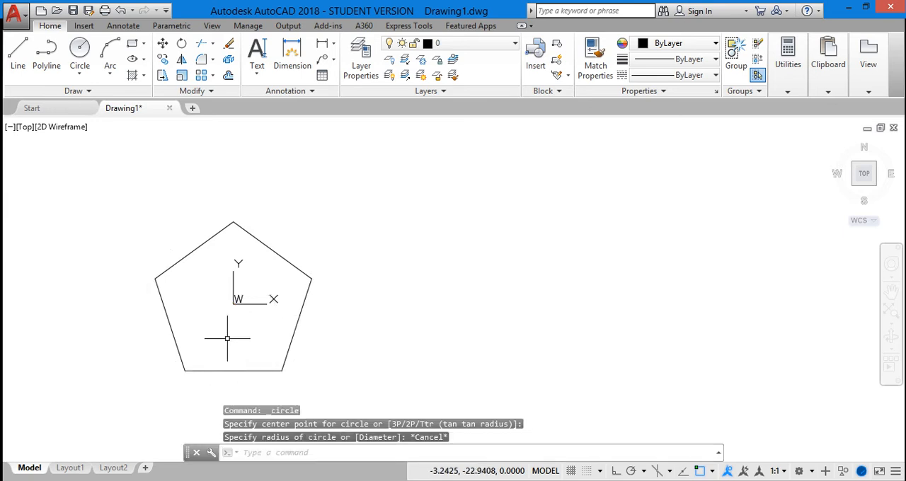
Draw a circle centred at 0,0 that passes through the pentagon's vertices, picking one vertex for the radius
left_click(84, 54)
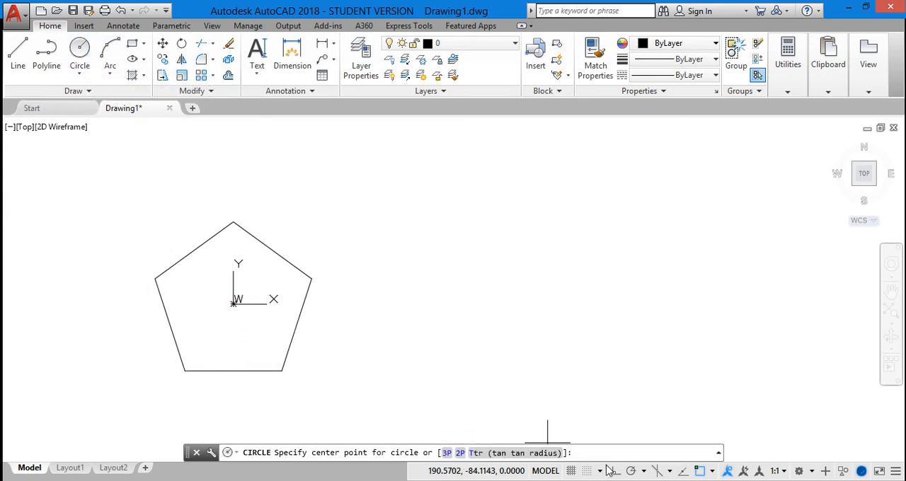
type("0,0")
key("Return")
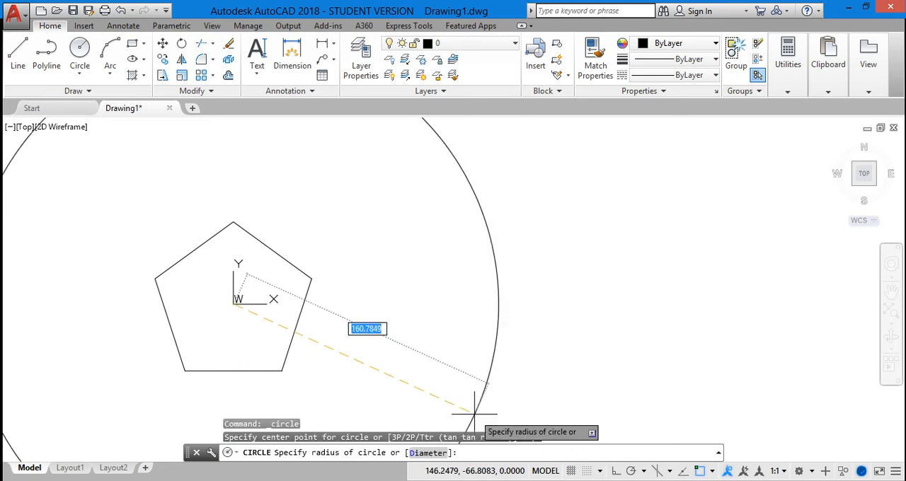
left_click(311, 278)
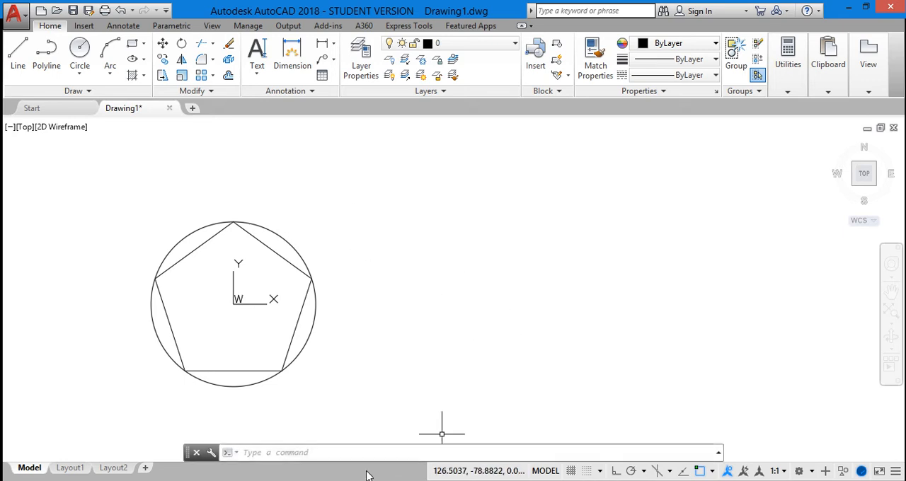
Draw a second 5-sided polygon centred at 150,0, circumscribed about a circle with a radius of 50
left_click(313, 453)
type("pol")
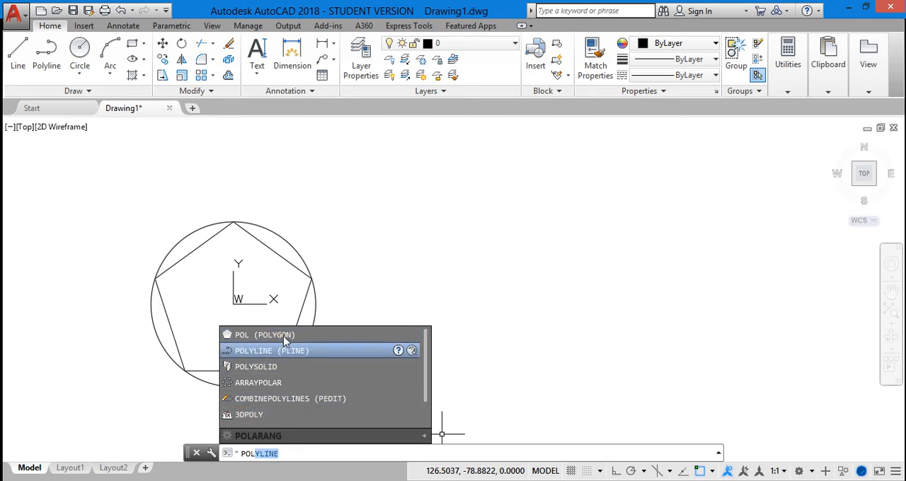
left_click(279, 334)
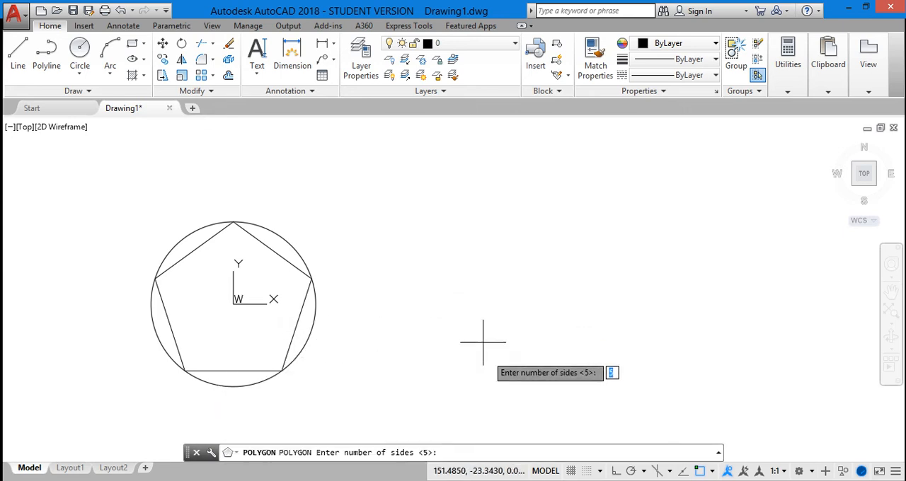
type("5")
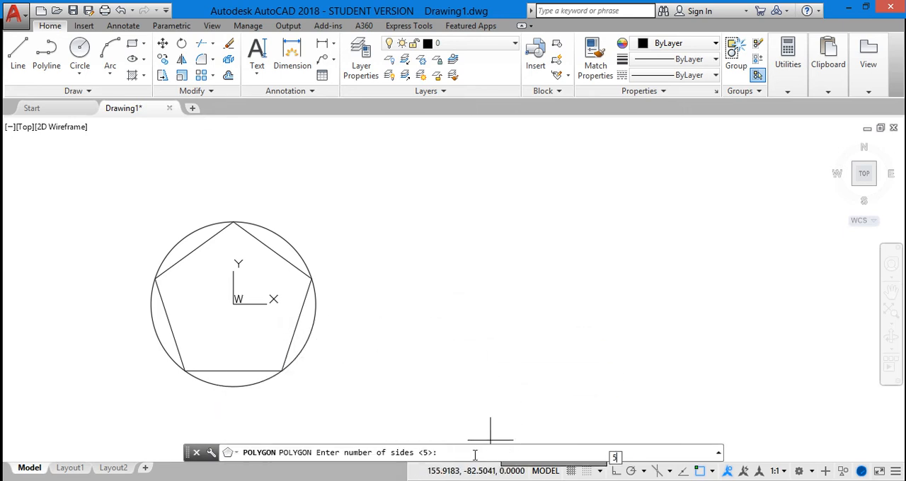
key("Return")
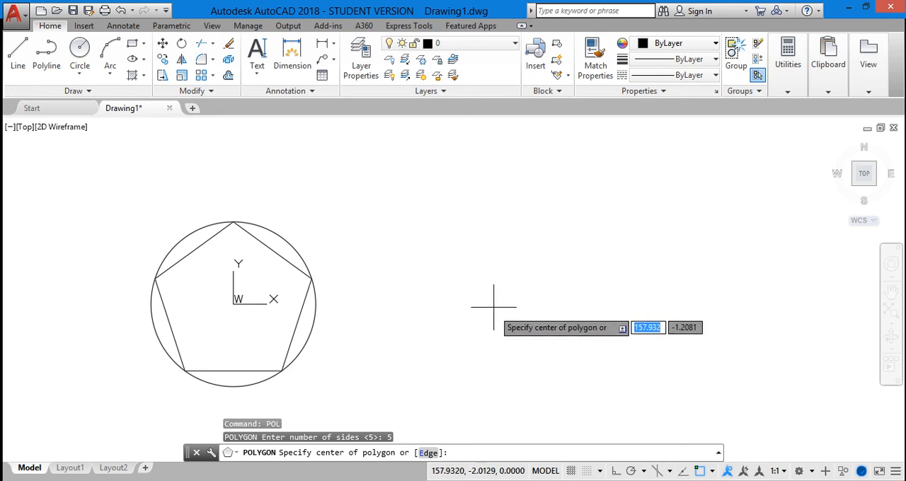
type("1")
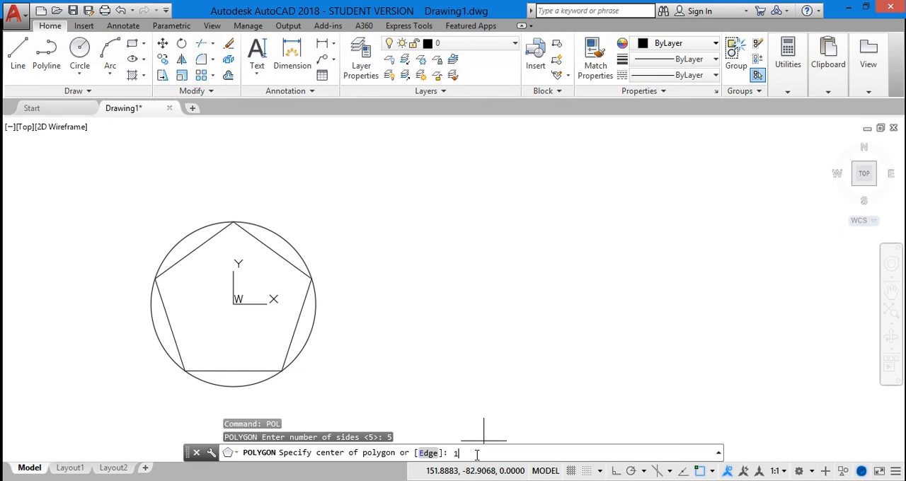
type("50,0")
key("Return")
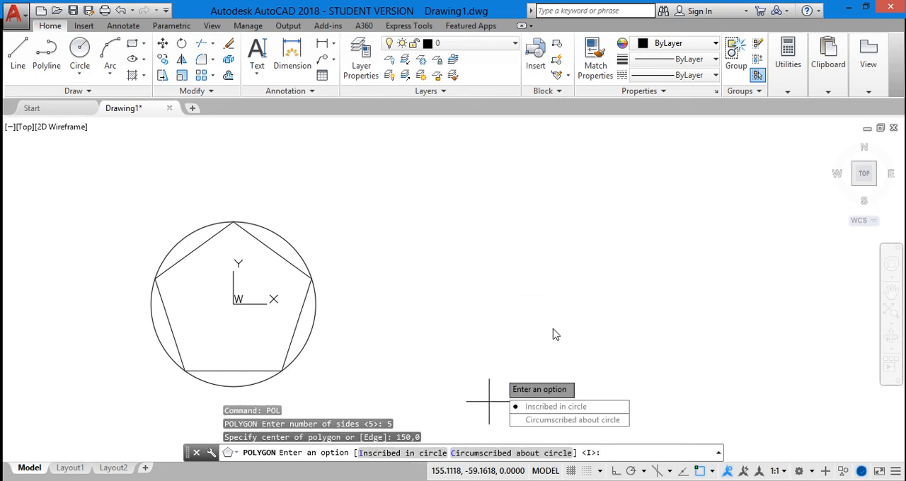
left_click(568, 420)
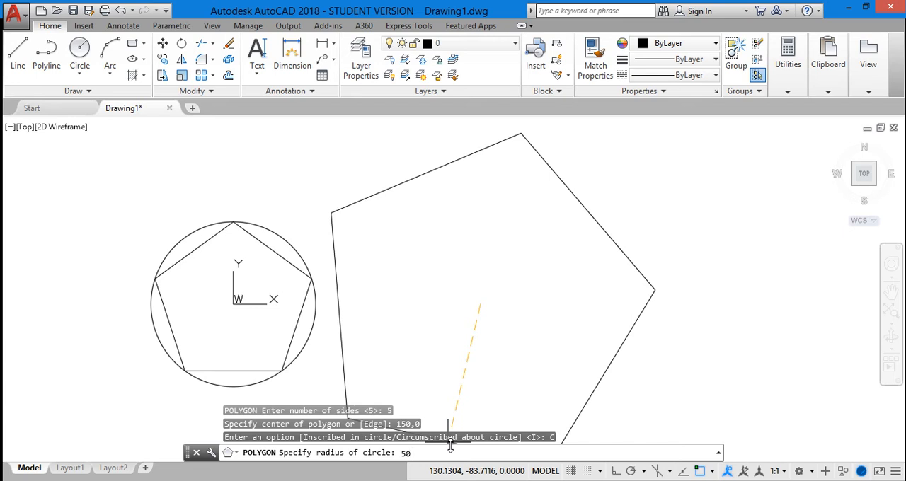
key("Return")
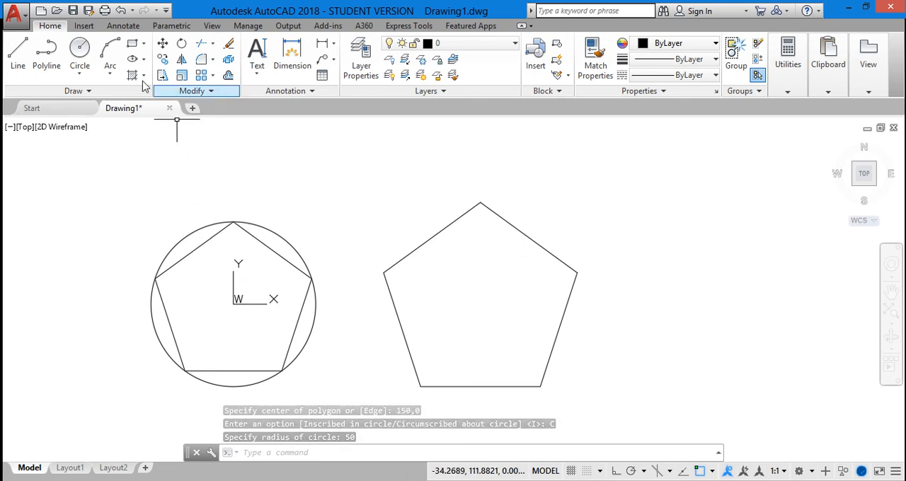
Draw a circle of radius 50 from the centre of the second pentagon, touching its sides from inside
left_click(80, 50)
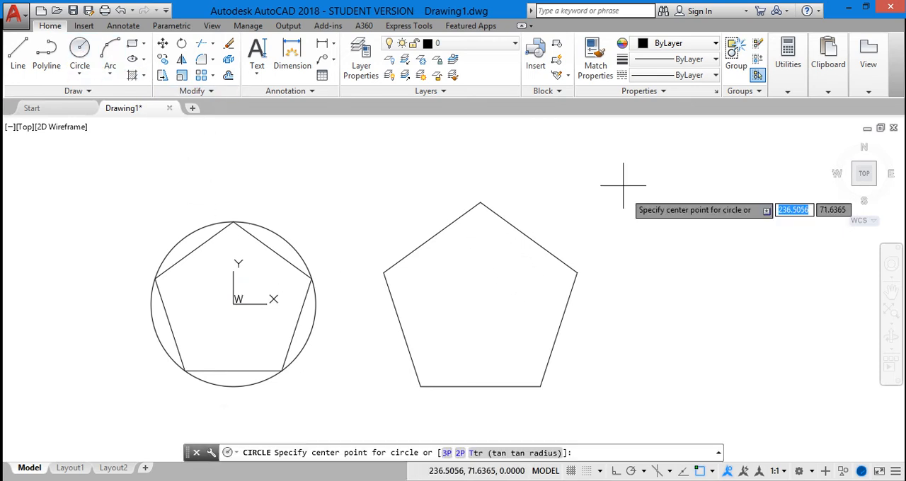
left_click(480, 304)
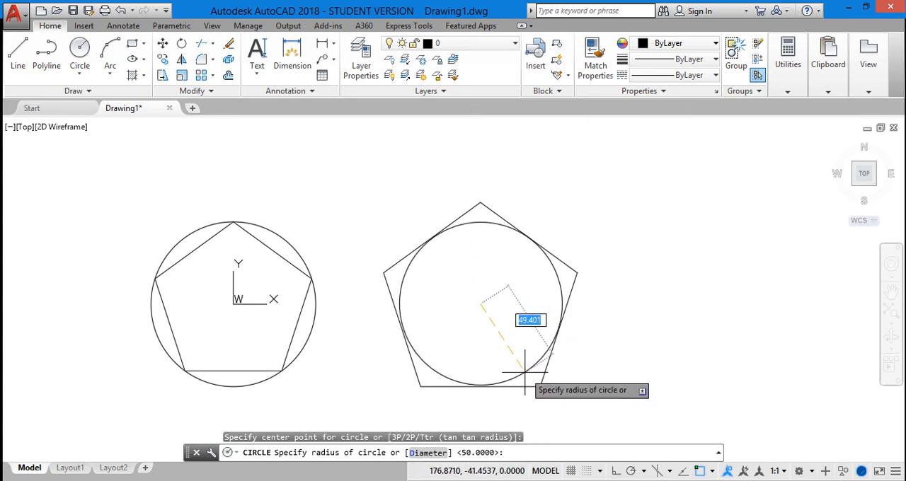
type("50")
key("Return")
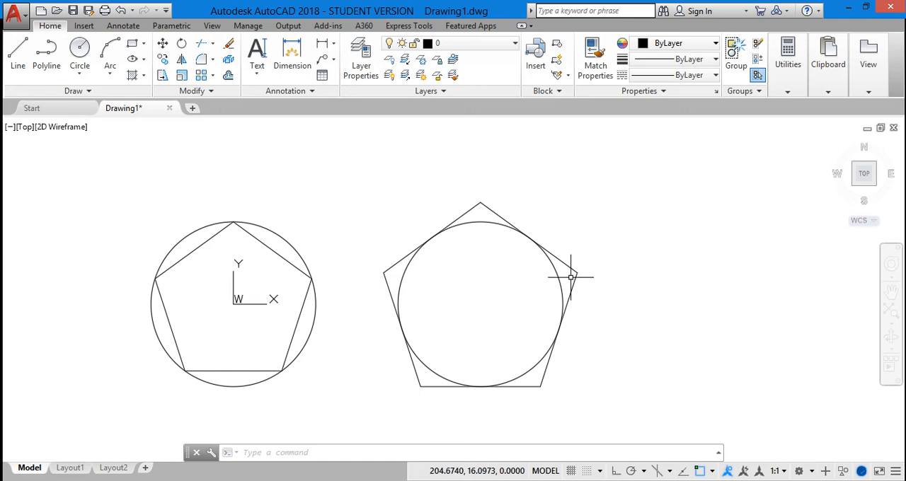
Draw a 5-sided polygon by edge, starting about 129 units along the rightward extension of the middle pentagon's base, with a horizontal edge length of 50
scroll(571, 277, "down", 2)
scroll(577, 272, "up", 2)
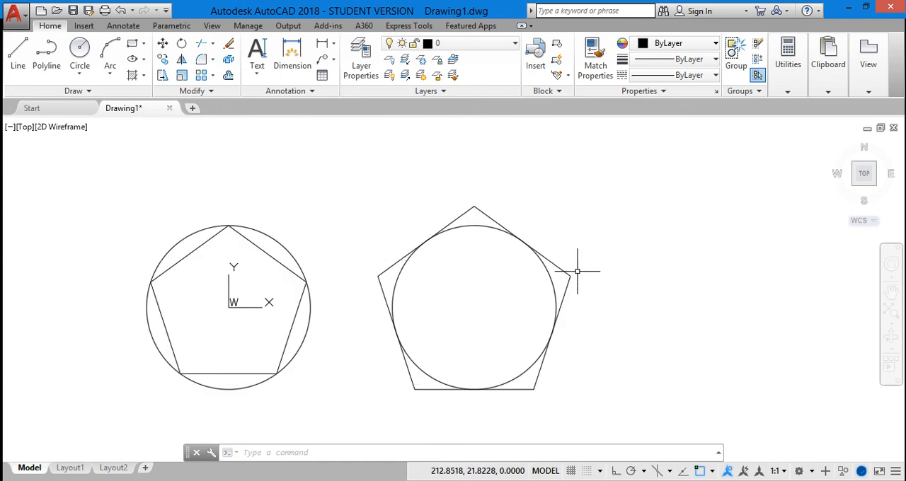
right_click(625, 240)
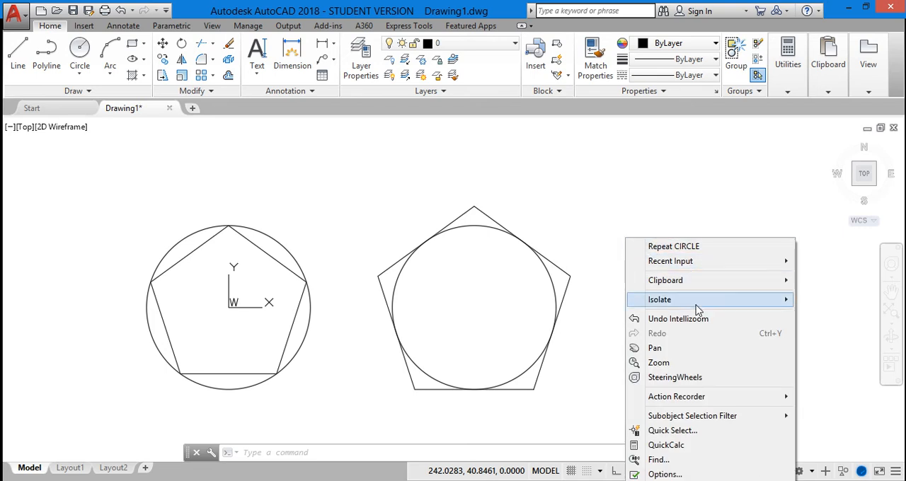
left_click(676, 348)
left_click_drag(657, 310, 588, 314)
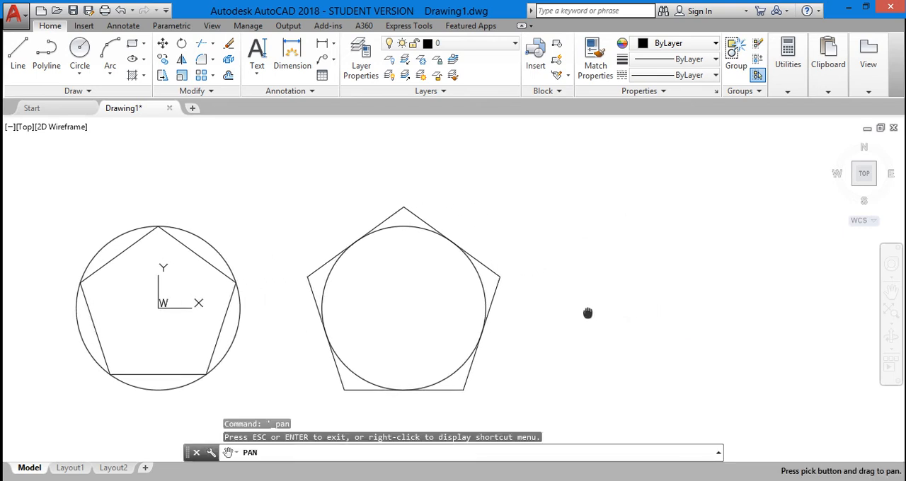
key("Escape")
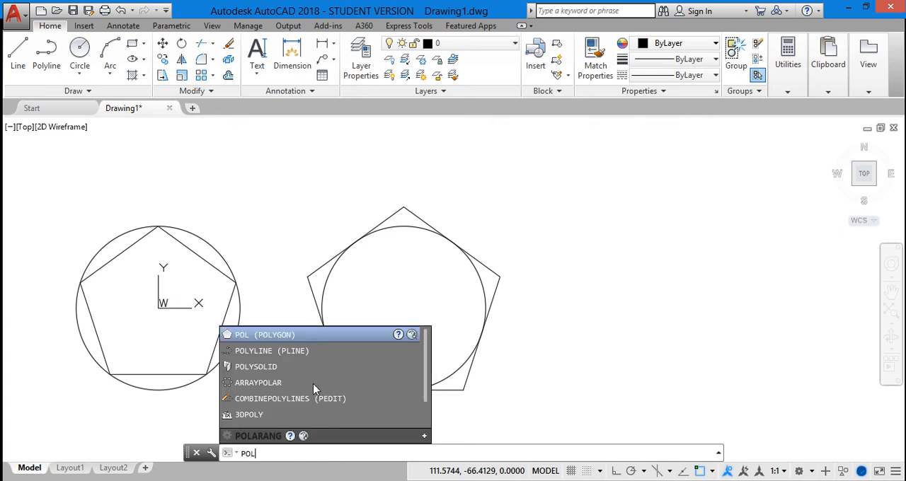
left_click(293, 335)
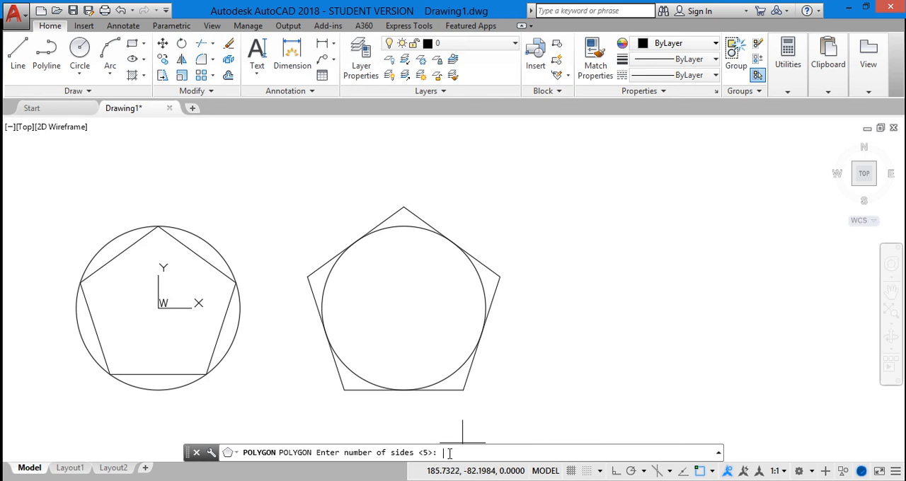
type("5")
key("Return")
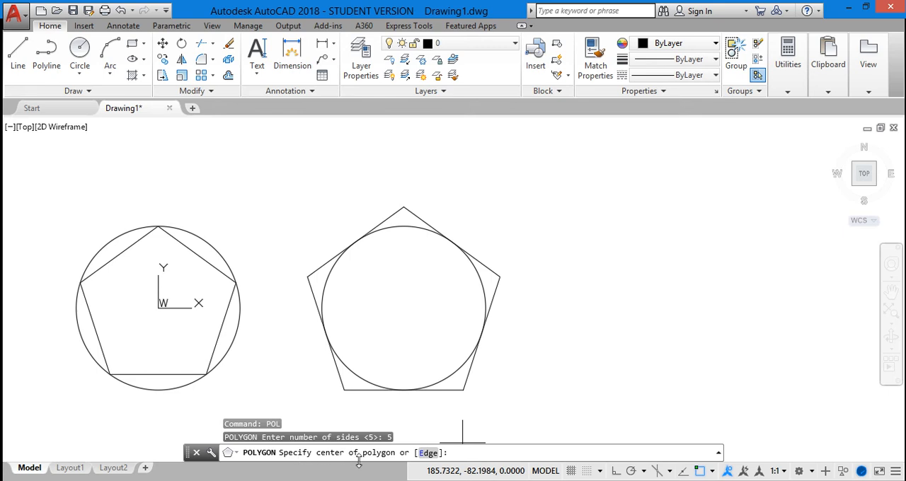
left_click(427, 453)
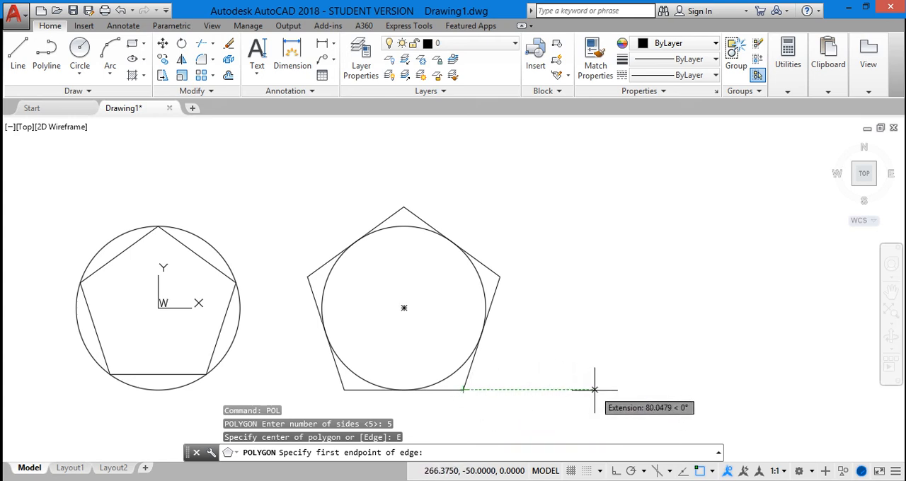
left_click(675, 389)
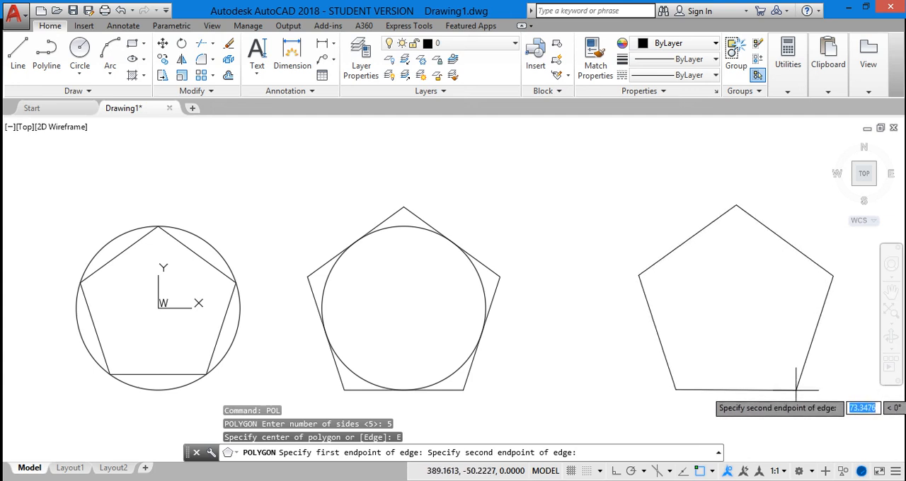
type("50")
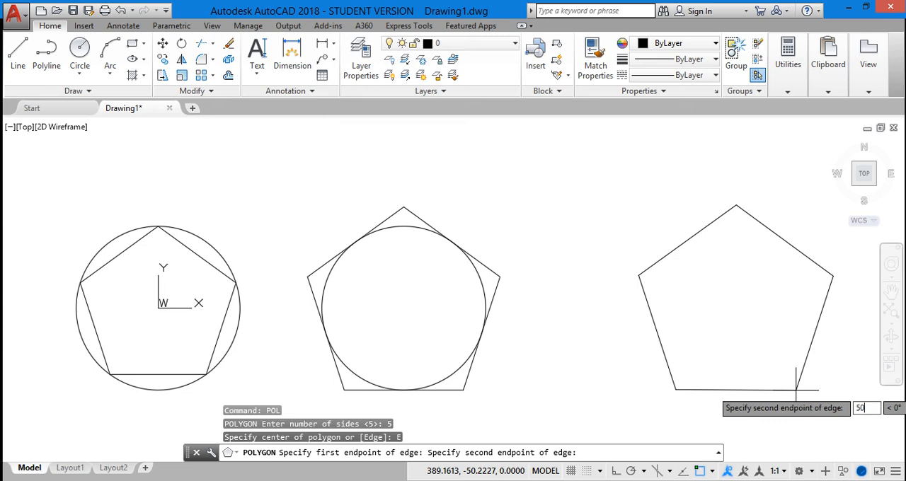
key("Return")
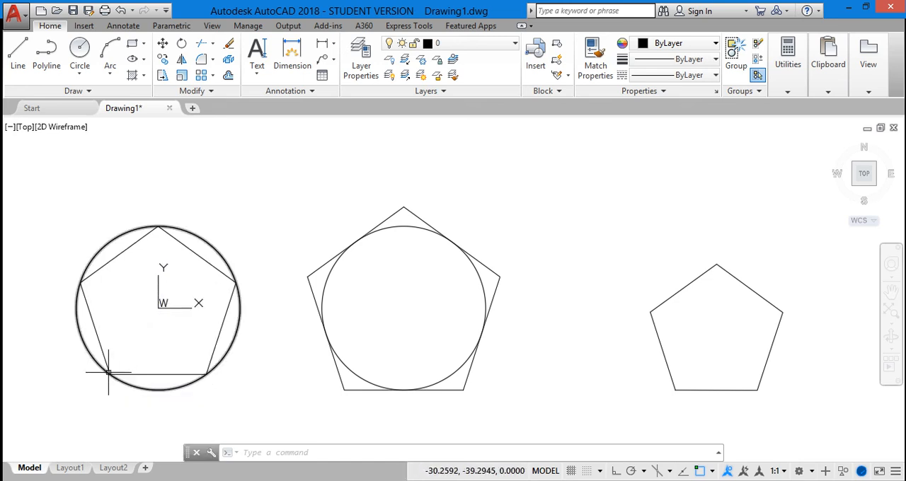
Delete the circle around the pentagon at the origin and the circle inside the middle pentagon
mouse_move(108, 373)
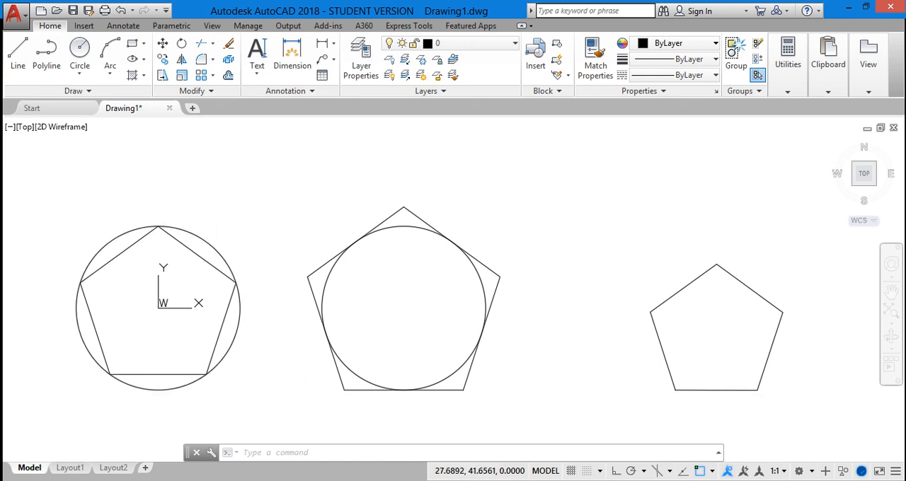
left_click(203, 241)
key("Delete")
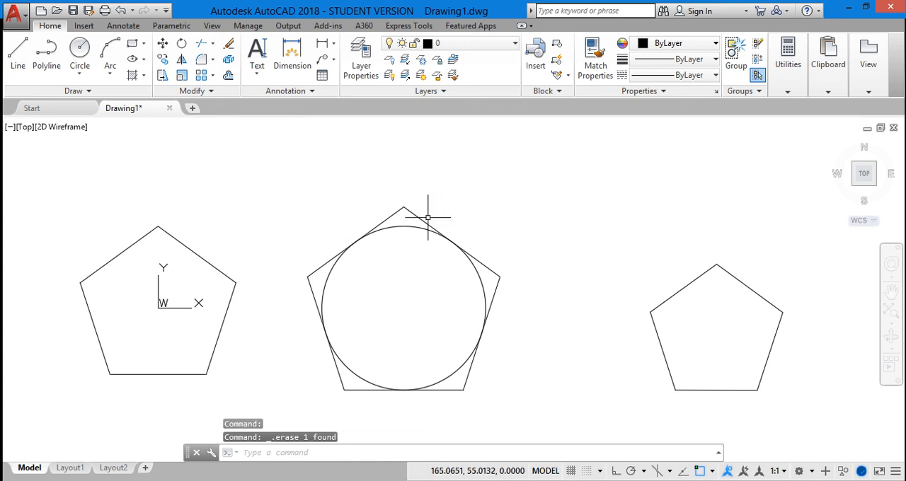
left_click(408, 227)
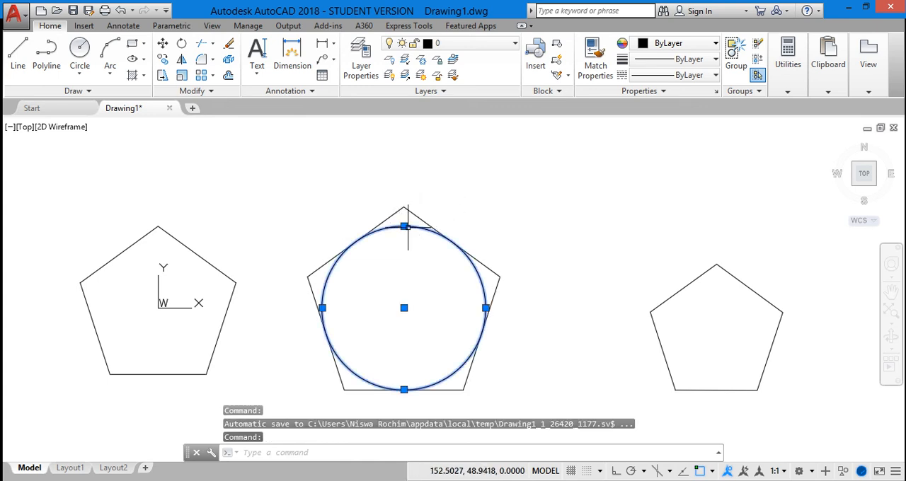
key("Delete")
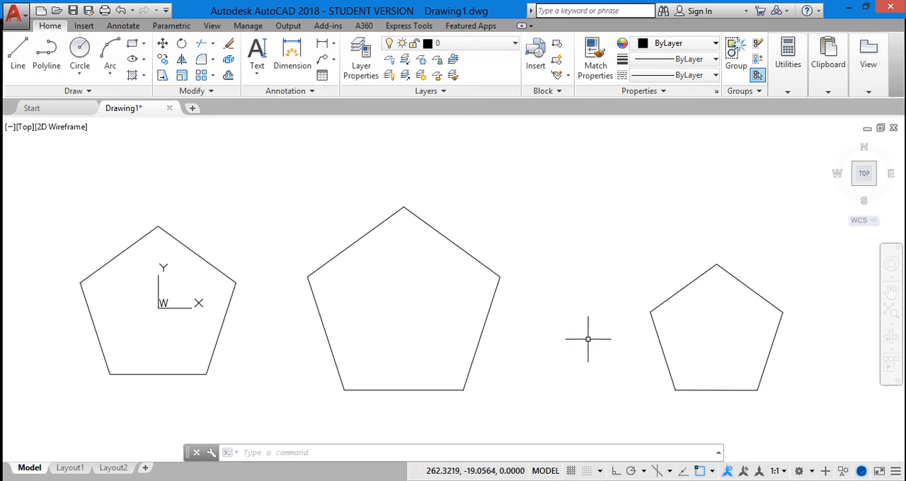
Draw another 5-sided polygon centred at about 267,75 above the two rightmost pentagons, inscribed in a circle with a radius of 20
left_click(142, 46)
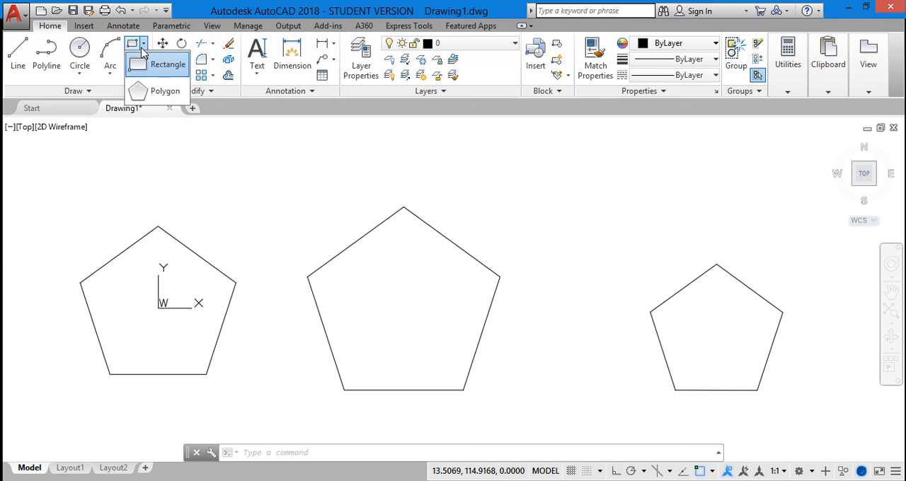
left_click(145, 92)
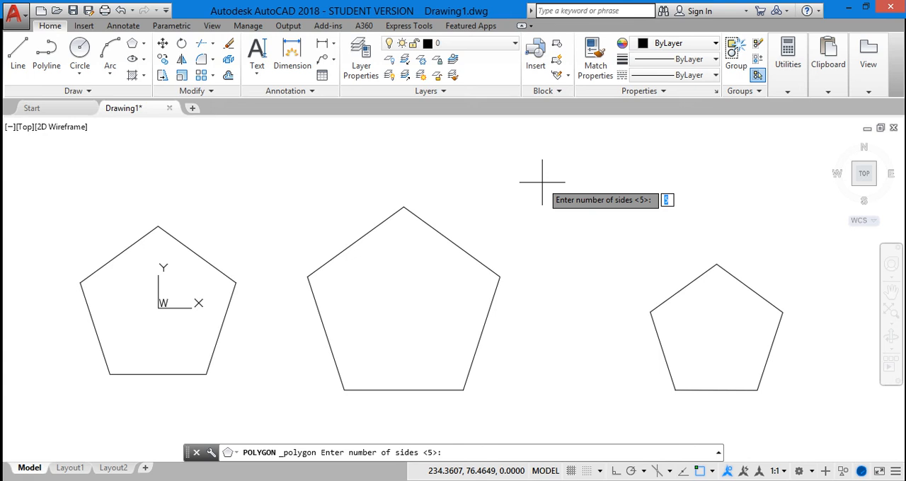
key("Return")
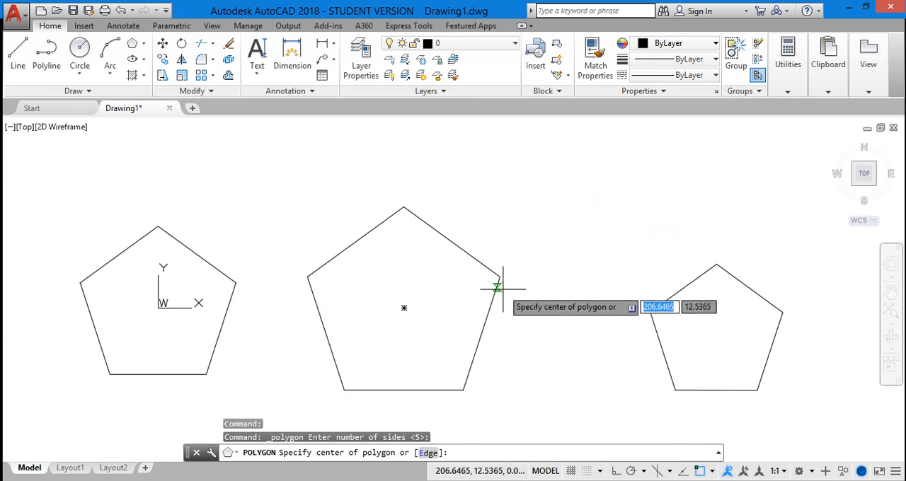
left_click(595, 184)
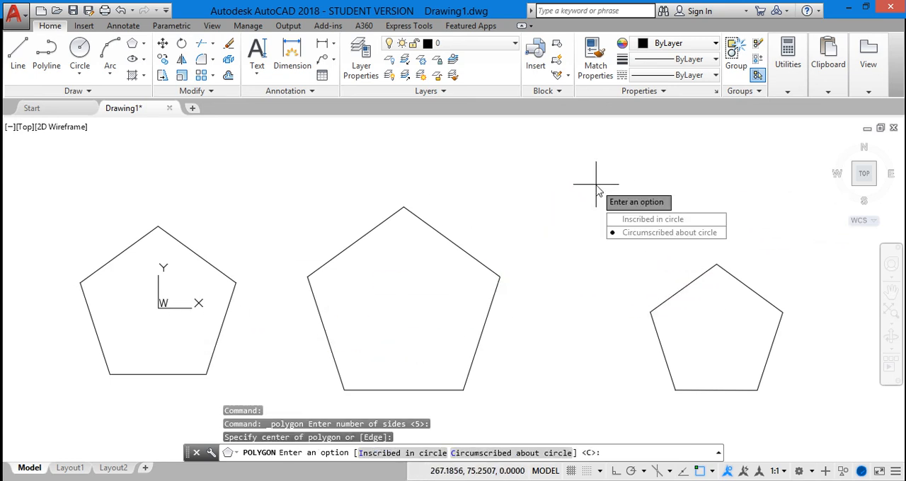
left_click(644, 220)
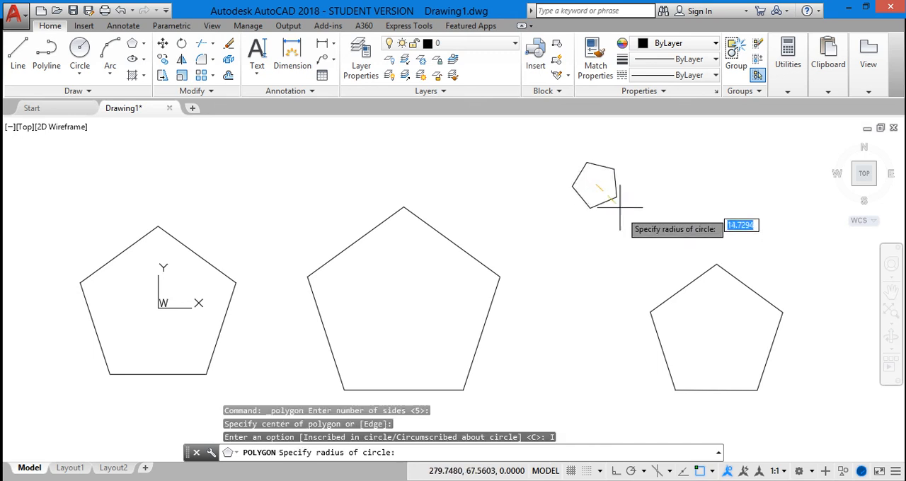
type("20")
key("Return")
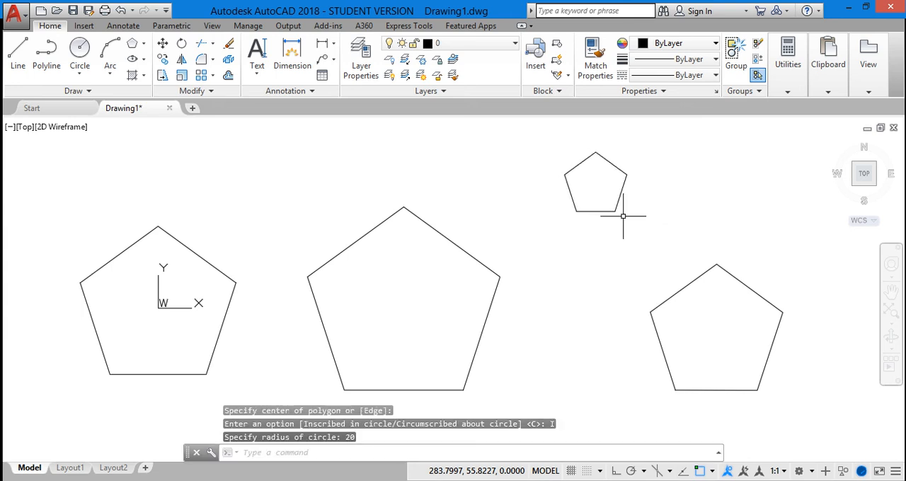